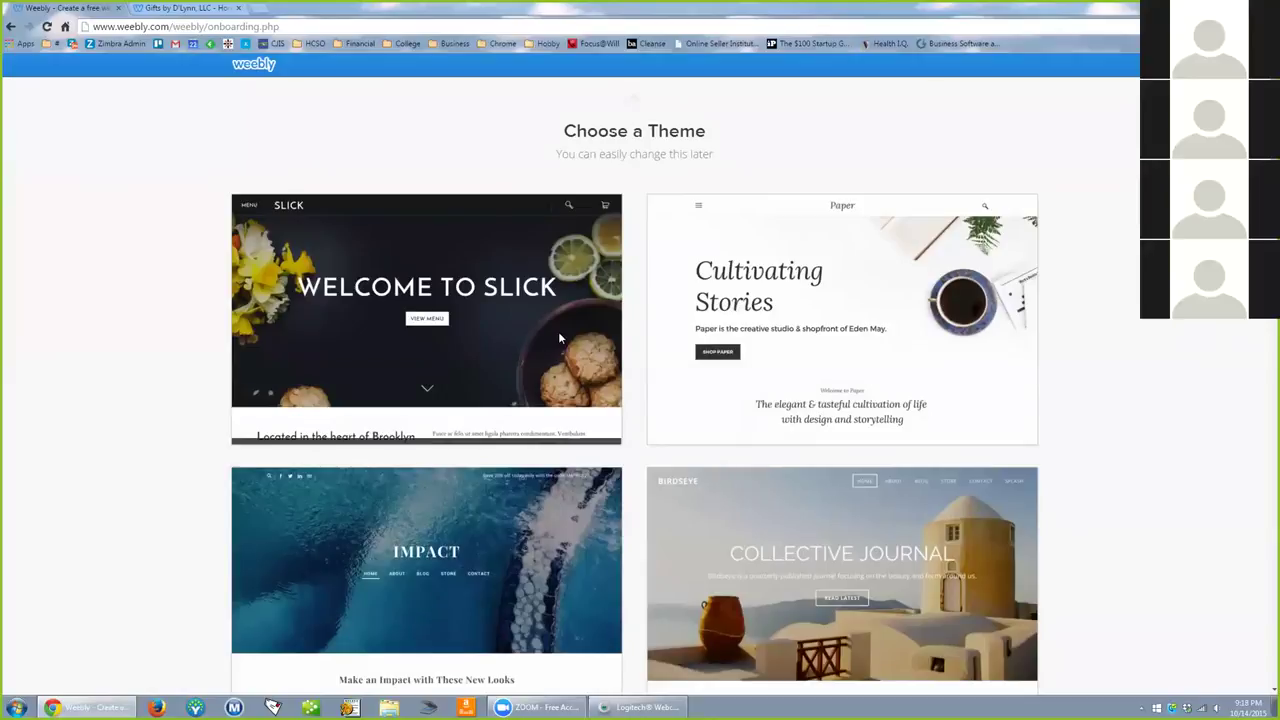
Browse the theme gallery to compare the available website designs.
{"action": "scroll", "coordinate": [561, 371], "scroll_direction": "down", "scroll_amount": 5}
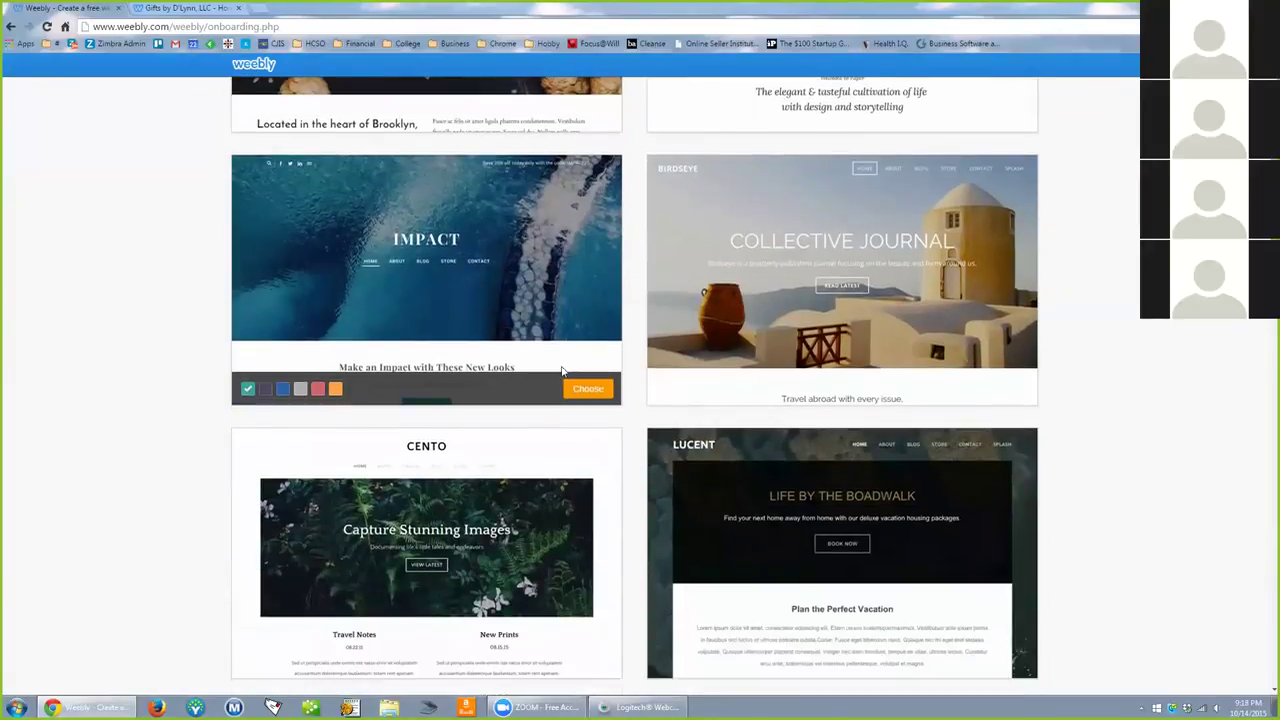
{"action": "scroll", "coordinate": [561, 371], "scroll_direction": "down", "scroll_amount": 1}
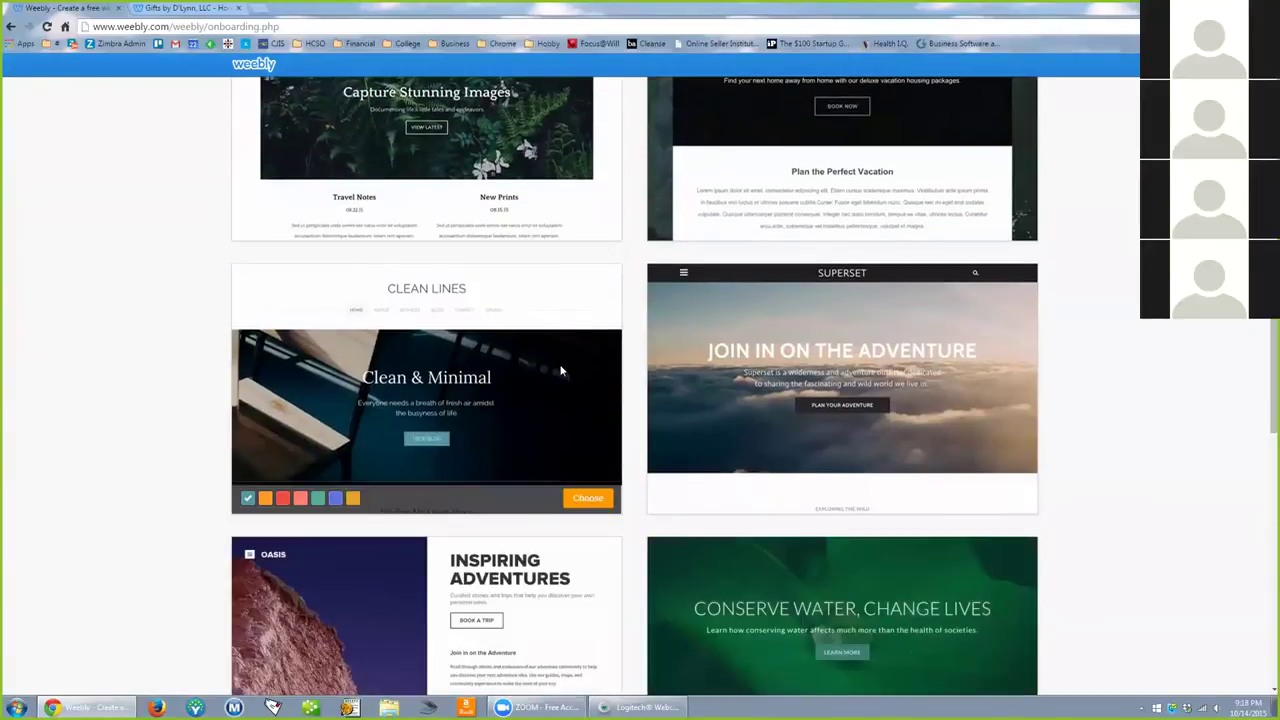
{"action": "scroll", "coordinate": [558, 368], "scroll_direction": "down", "scroll_amount": 1}
{"action": "scroll", "coordinate": [558, 370], "scroll_direction": "down", "scroll_amount": 3}
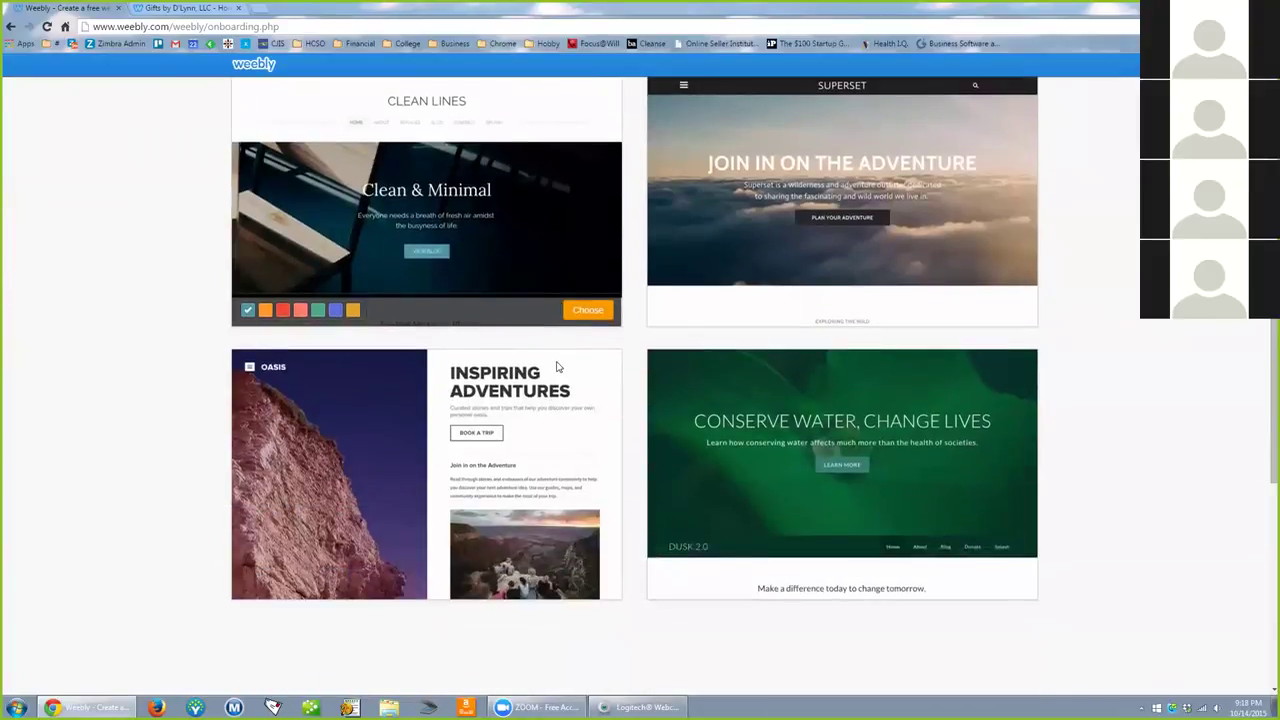
{"action": "scroll", "coordinate": [522, 389], "scroll_direction": "down", "scroll_amount": 4}
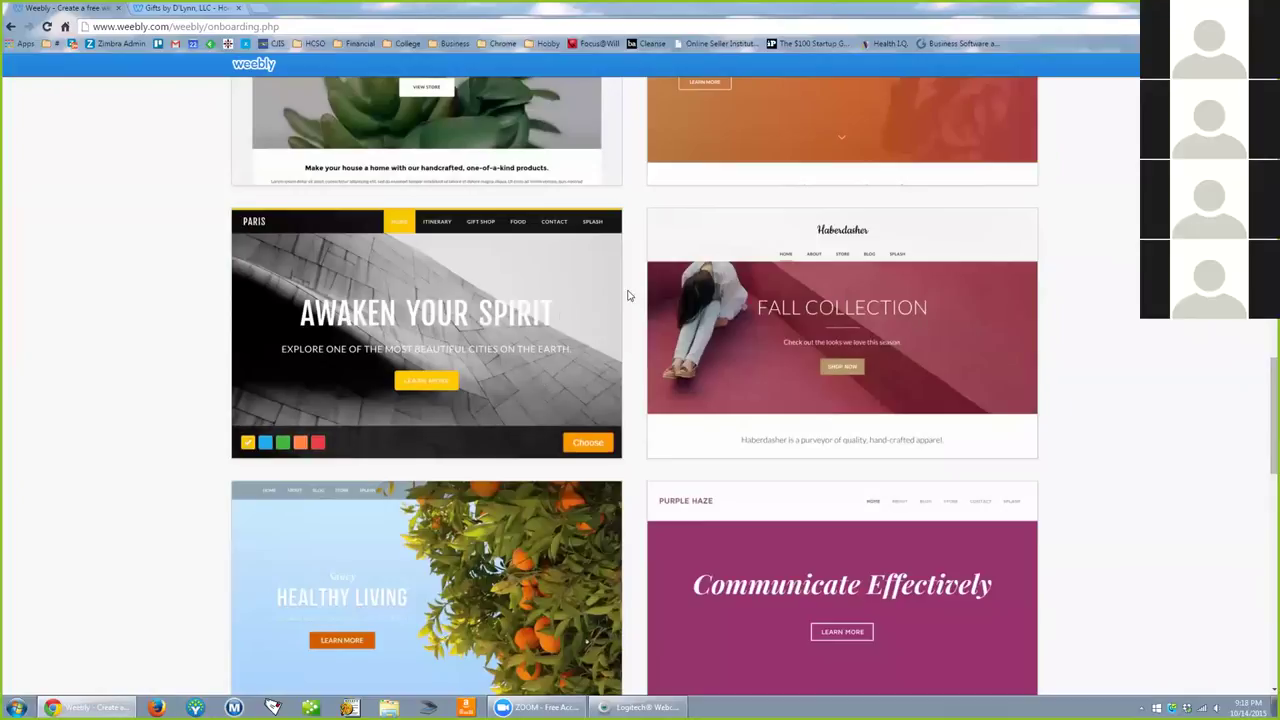
{"action": "scroll", "coordinate": [555, 488], "scroll_direction": "down", "scroll_amount": 1}
{"action": "scroll", "coordinate": [553, 486], "scroll_direction": "down", "scroll_amount": 2}
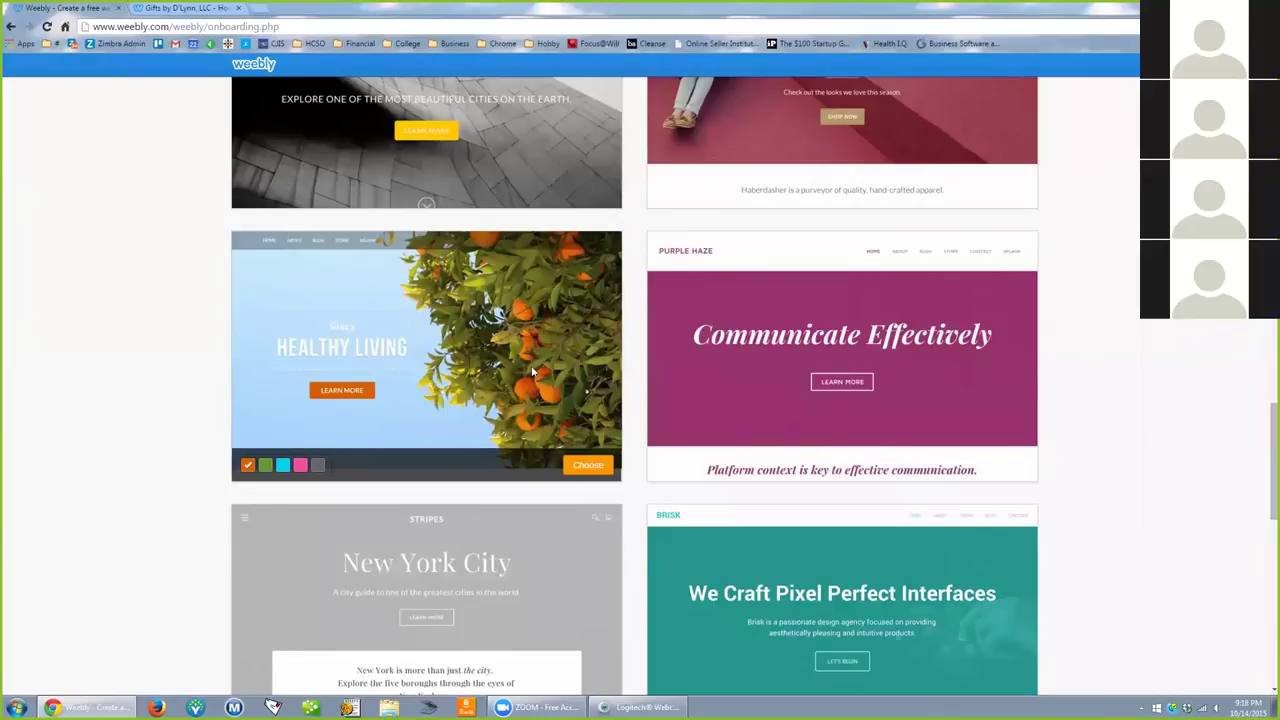
{"action": "scroll", "coordinate": [532, 368], "scroll_direction": "down", "scroll_amount": 3}
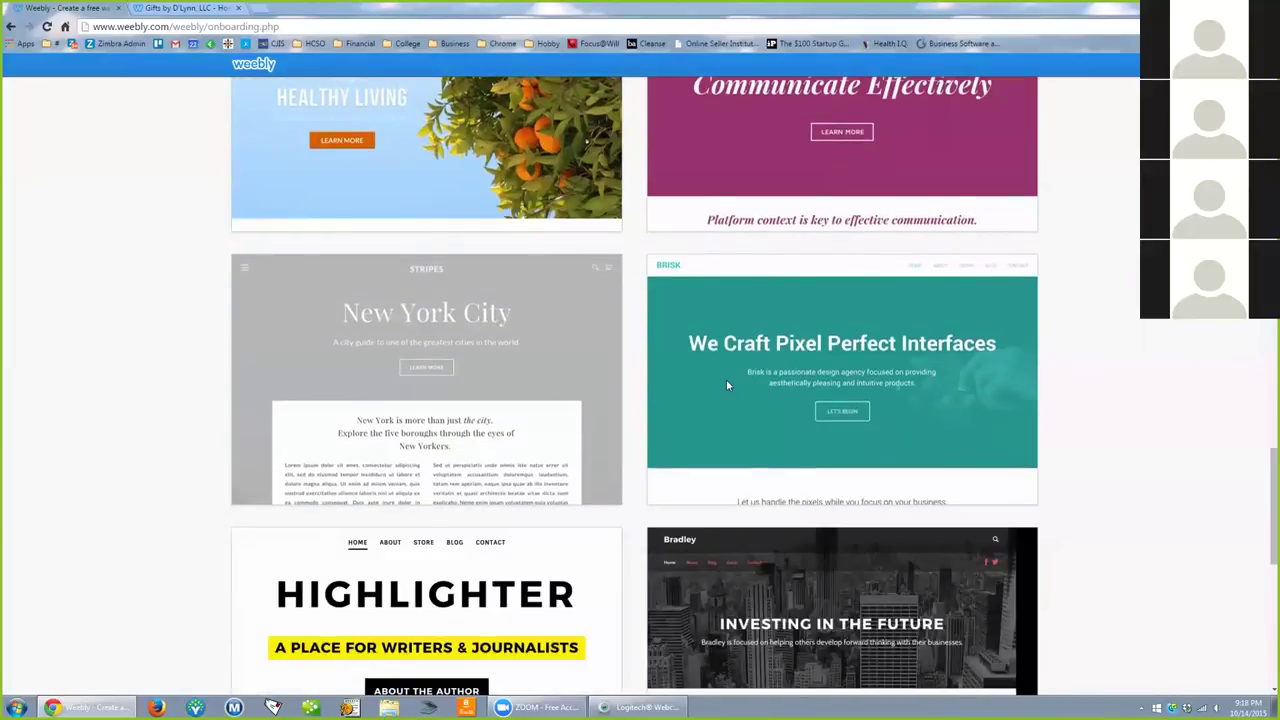
{"action": "scroll", "coordinate": [726, 379], "scroll_direction": "down", "scroll_amount": 3}
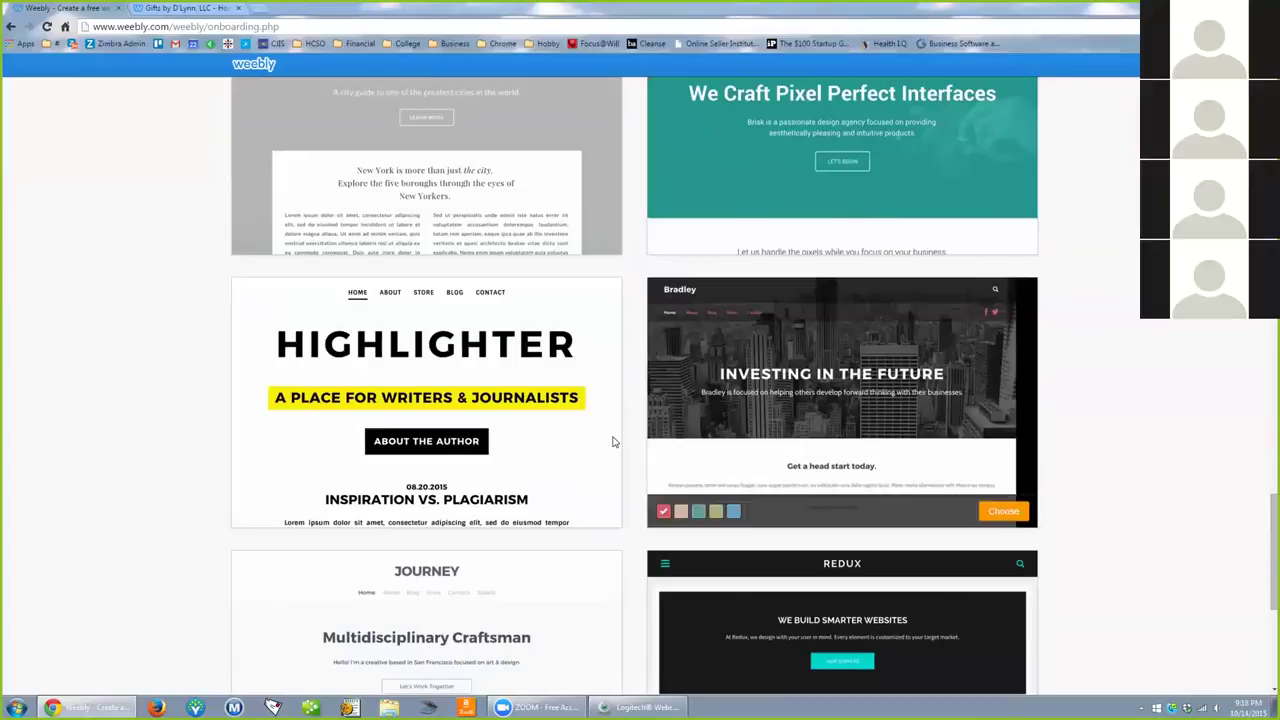
{"action": "scroll", "coordinate": [542, 438], "scroll_direction": "up", "scroll_amount": 1}
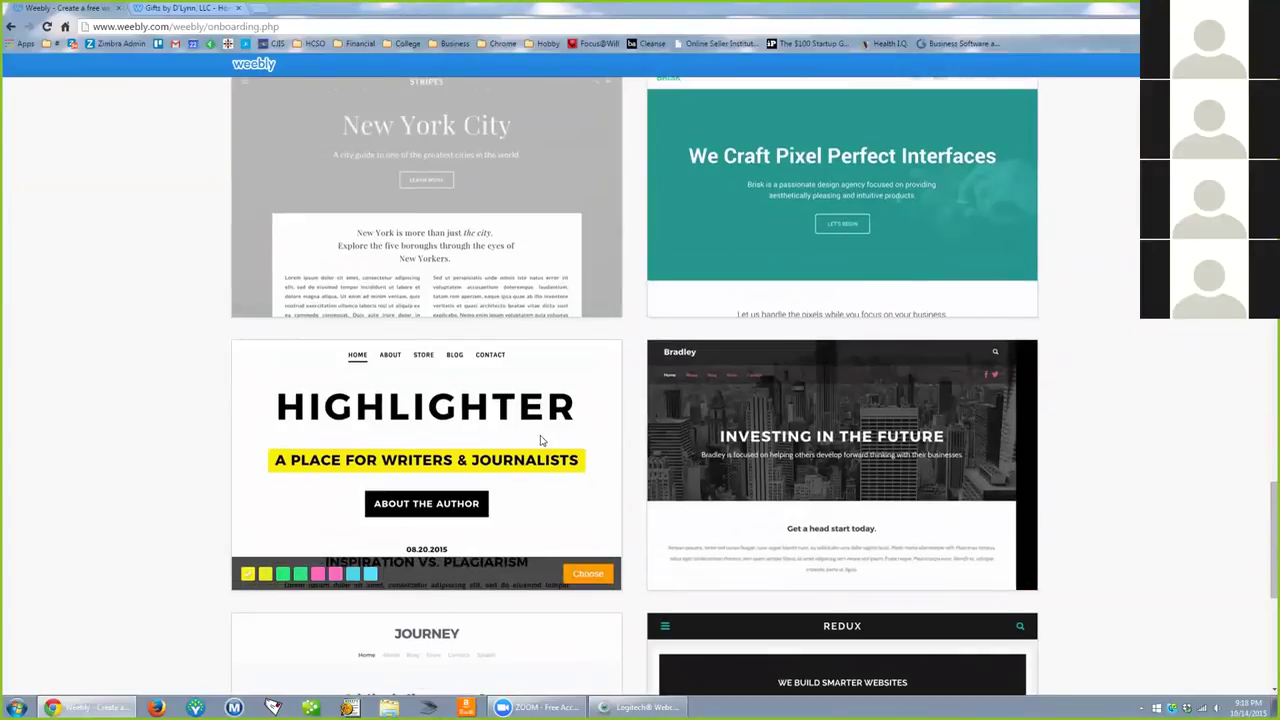
{"action": "scroll", "coordinate": [542, 437], "scroll_direction": "up", "scroll_amount": 10}
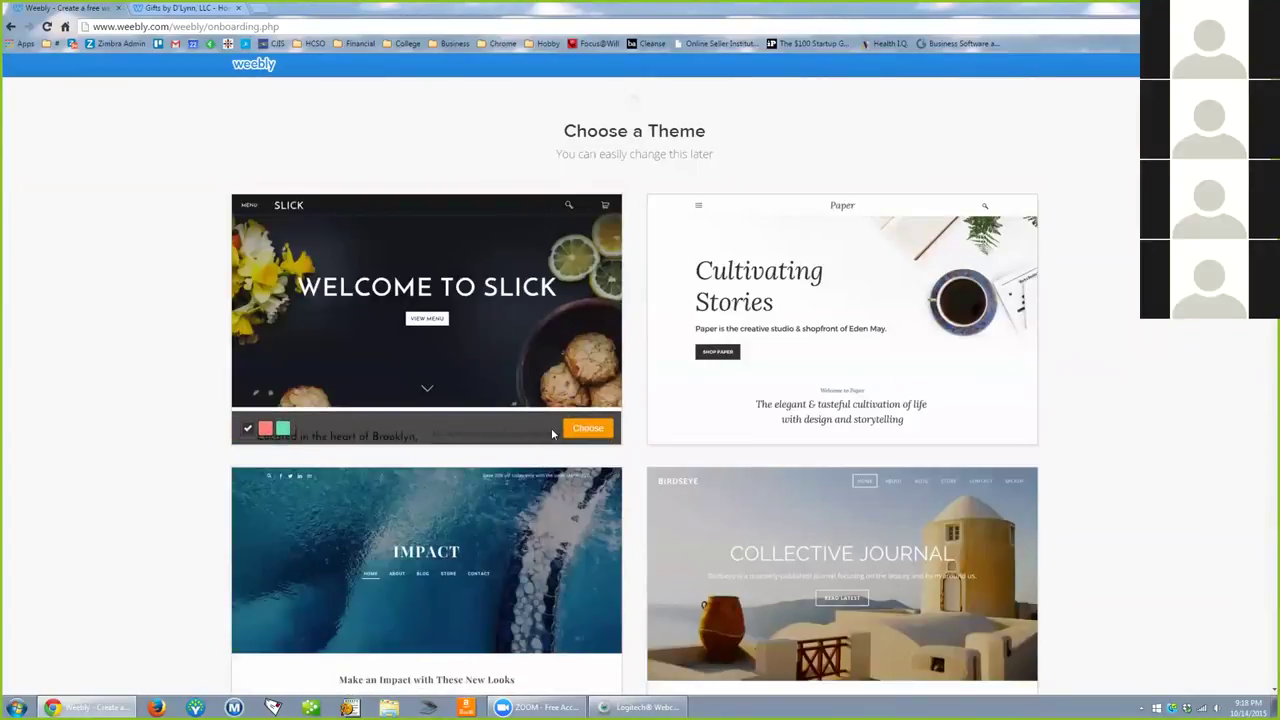
Choose the Journey theme with its default colour for the new website.
{"action": "scroll", "coordinate": [552, 430], "scroll_direction": "down", "scroll_amount": 8}
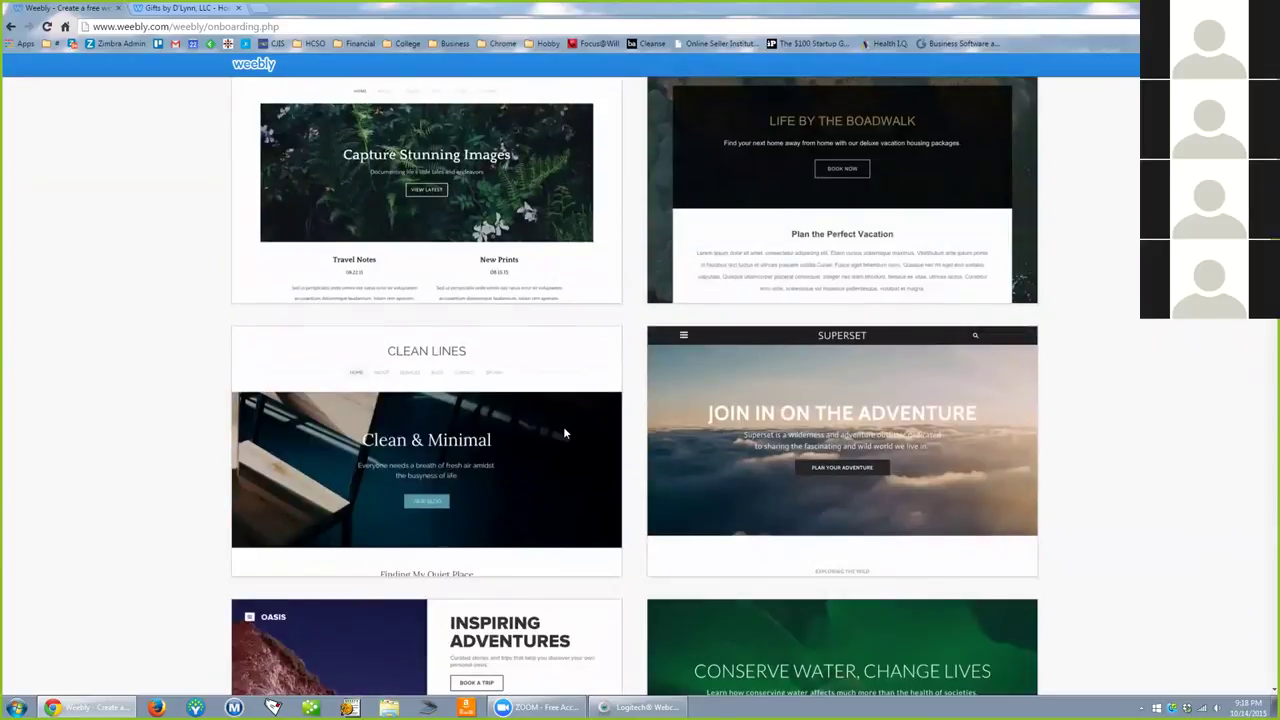
{"action": "scroll", "coordinate": [564, 432], "scroll_direction": "down", "scroll_amount": 10}
{"action": "scroll", "coordinate": [564, 432], "scroll_direction": "down", "scroll_amount": 11}
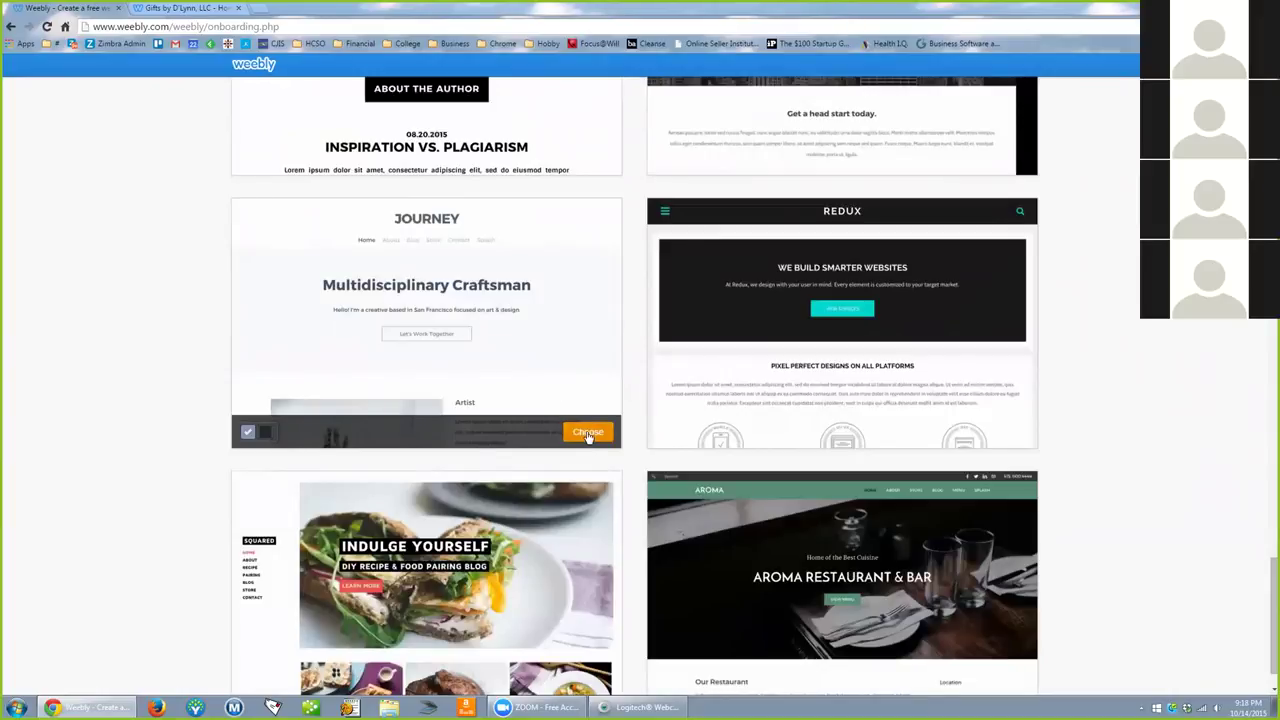
{"action": "left_click", "coordinate": [588, 433]}
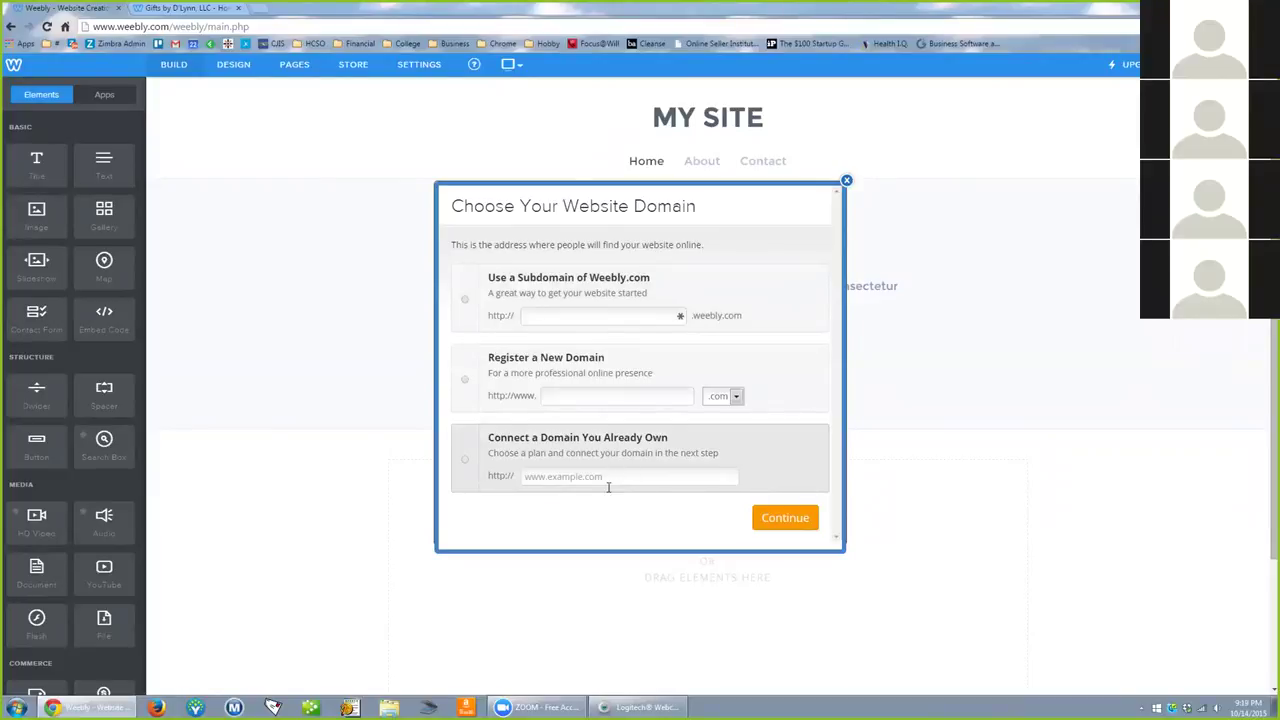
Use the Weebly subdomain masterminddemo as the website's address and continue to the editor.
{"action": "left_click", "coordinate": [465, 299]}
{"action": "left_click", "coordinate": [548, 314]}
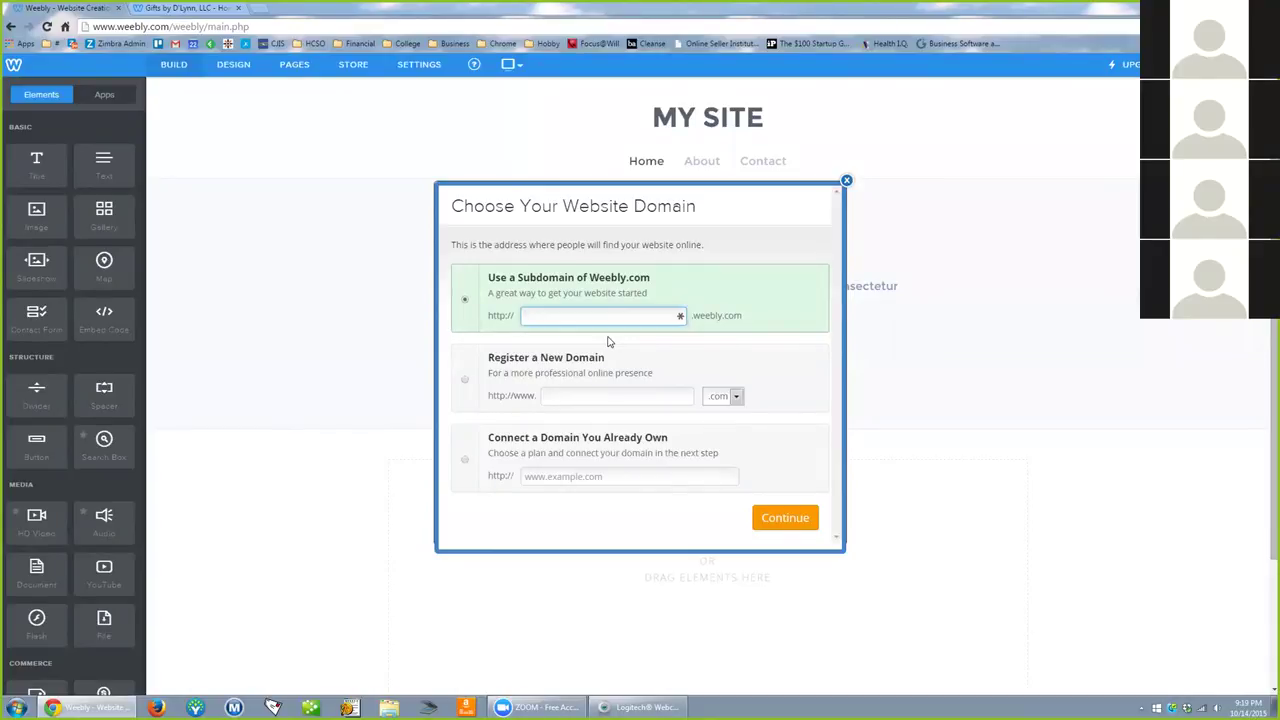
{"action": "type", "text": "masterminddemo"}
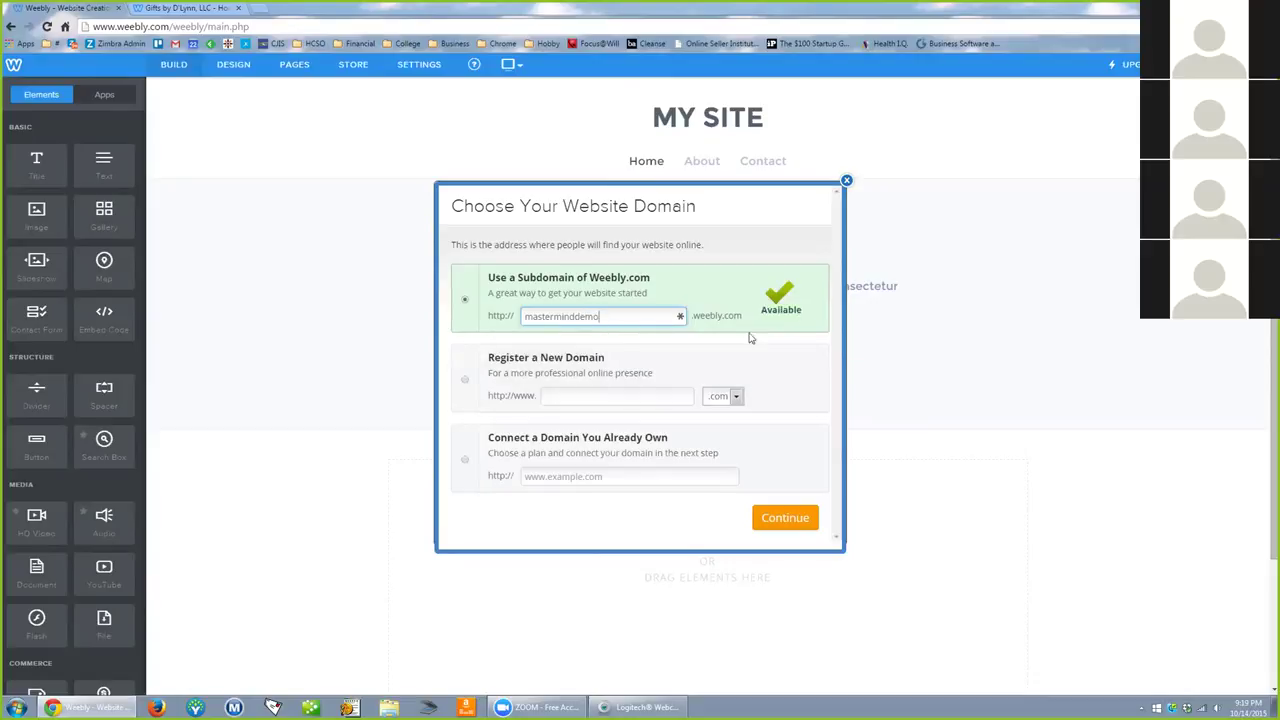
{"action": "left_click", "coordinate": [785, 518]}
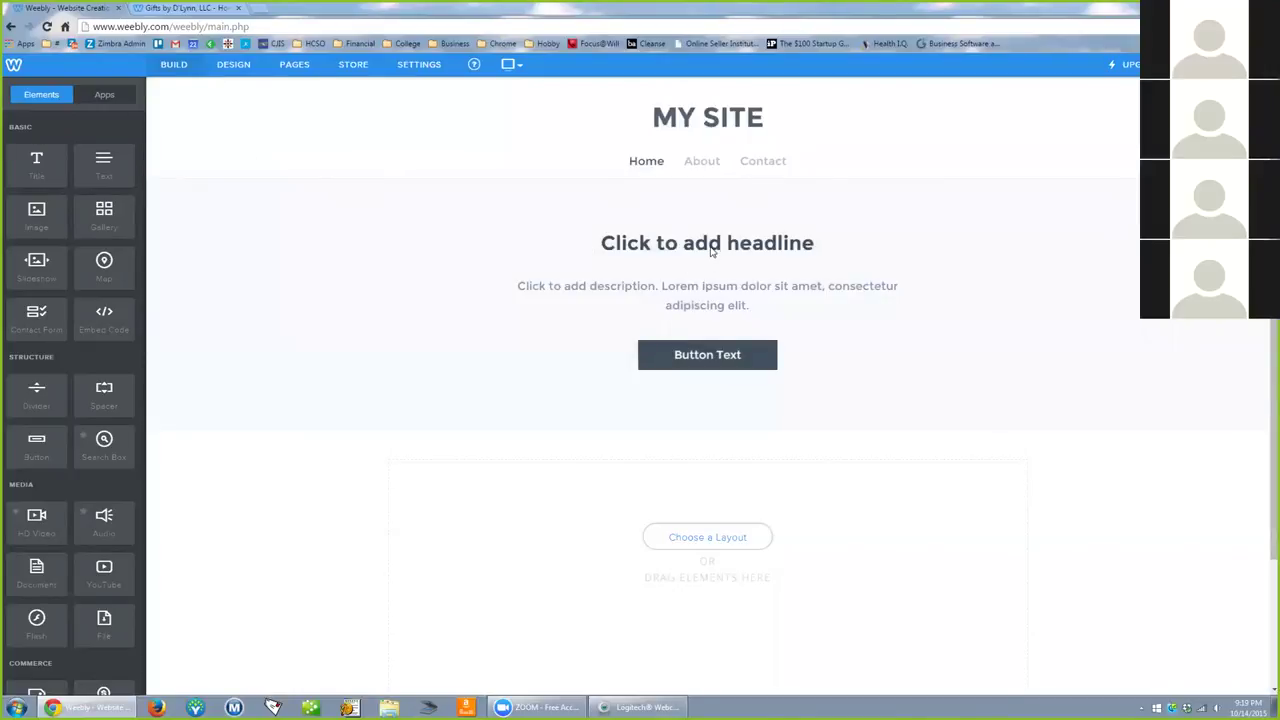
{"action": "left_click", "coordinate": [712, 252]}
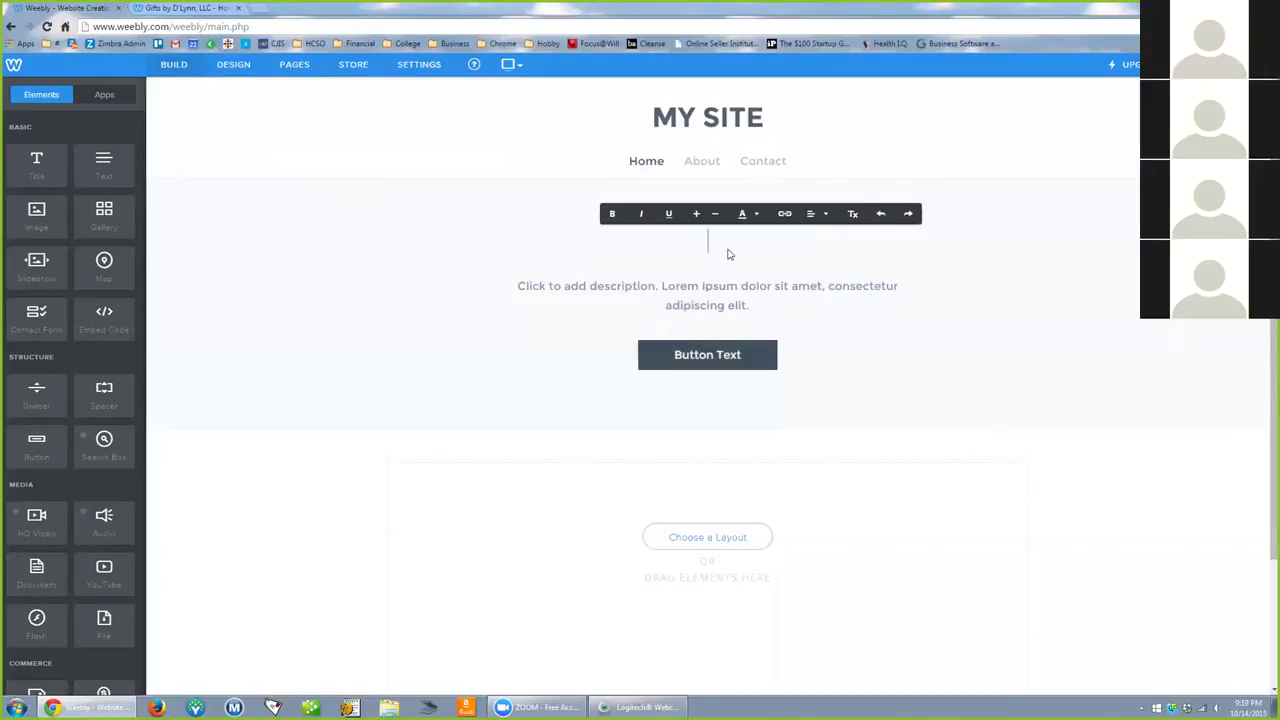
{"action": "left_click", "coordinate": [522, 209]}
{"action": "scroll", "coordinate": [443, 380], "scroll_direction": "down", "scroll_amount": 2}
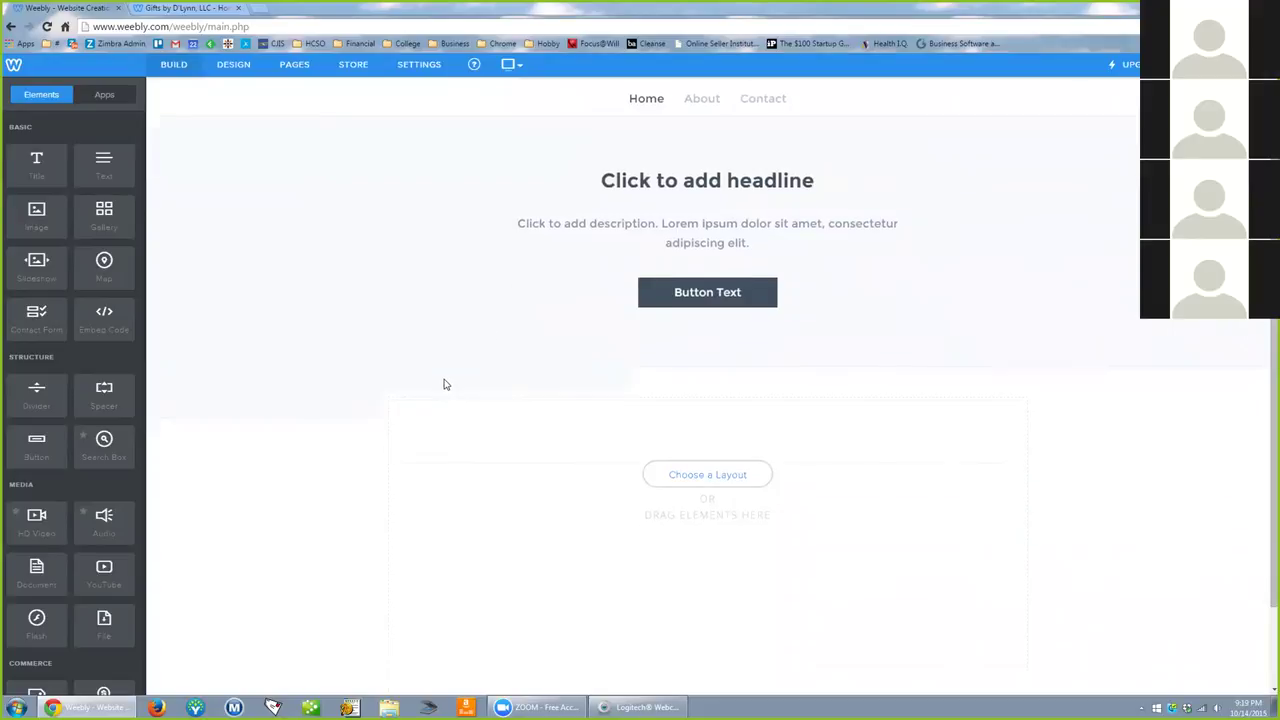
{"action": "scroll", "coordinate": [480, 358], "scroll_direction": "up", "scroll_amount": 2}
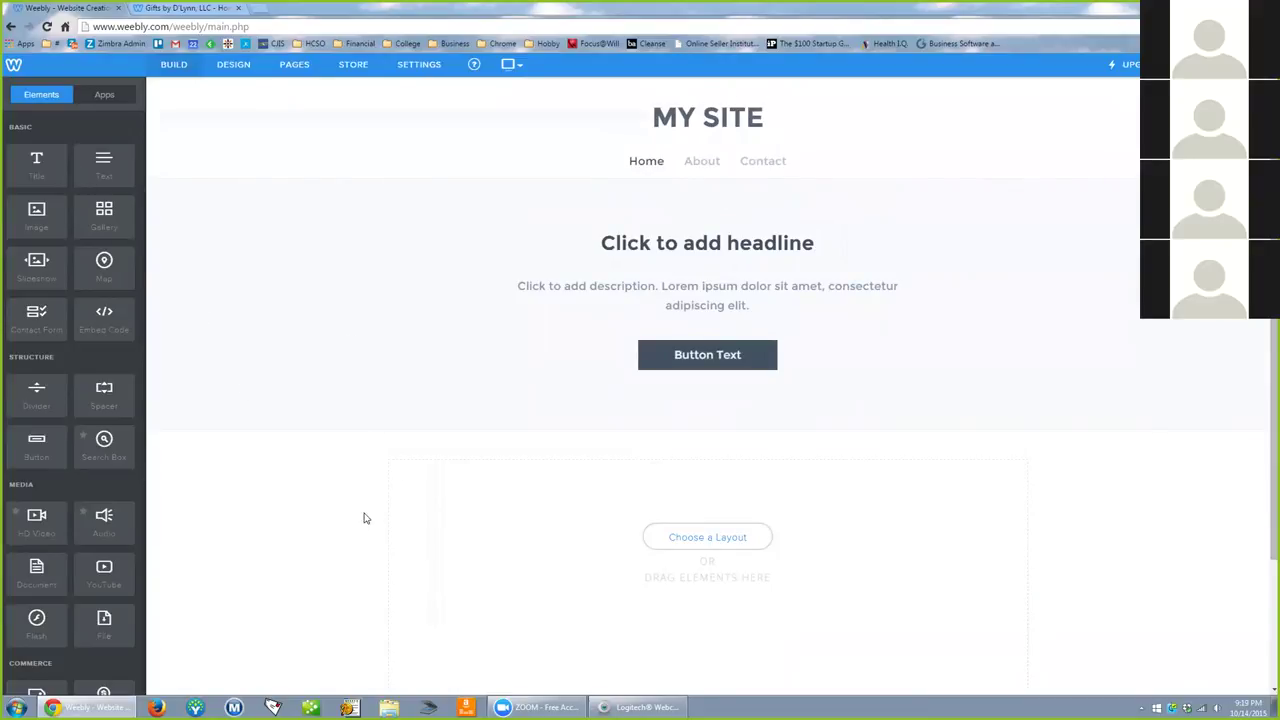
{"action": "scroll", "coordinate": [365, 518], "scroll_direction": "down", "scroll_amount": 2}
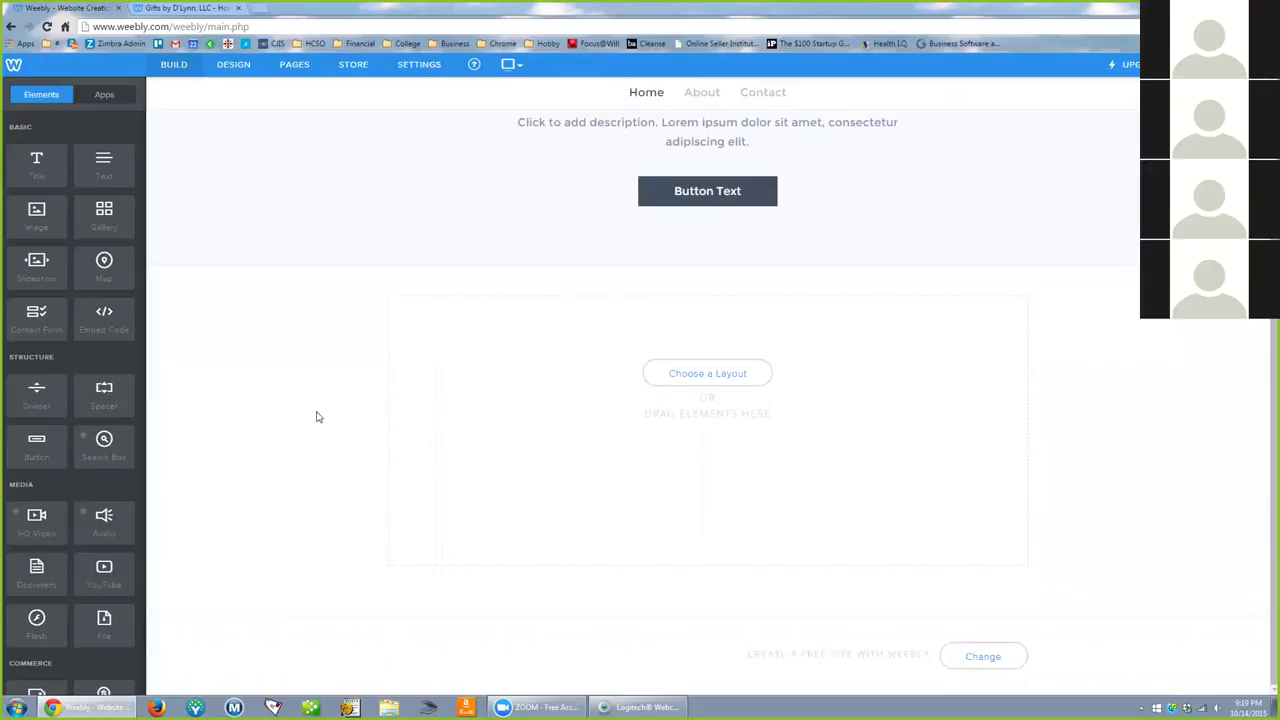
Replace the site title with MASTERMIND DEMO SITE.
{"action": "scroll", "coordinate": [300, 404], "scroll_direction": "up", "scroll_amount": 2}
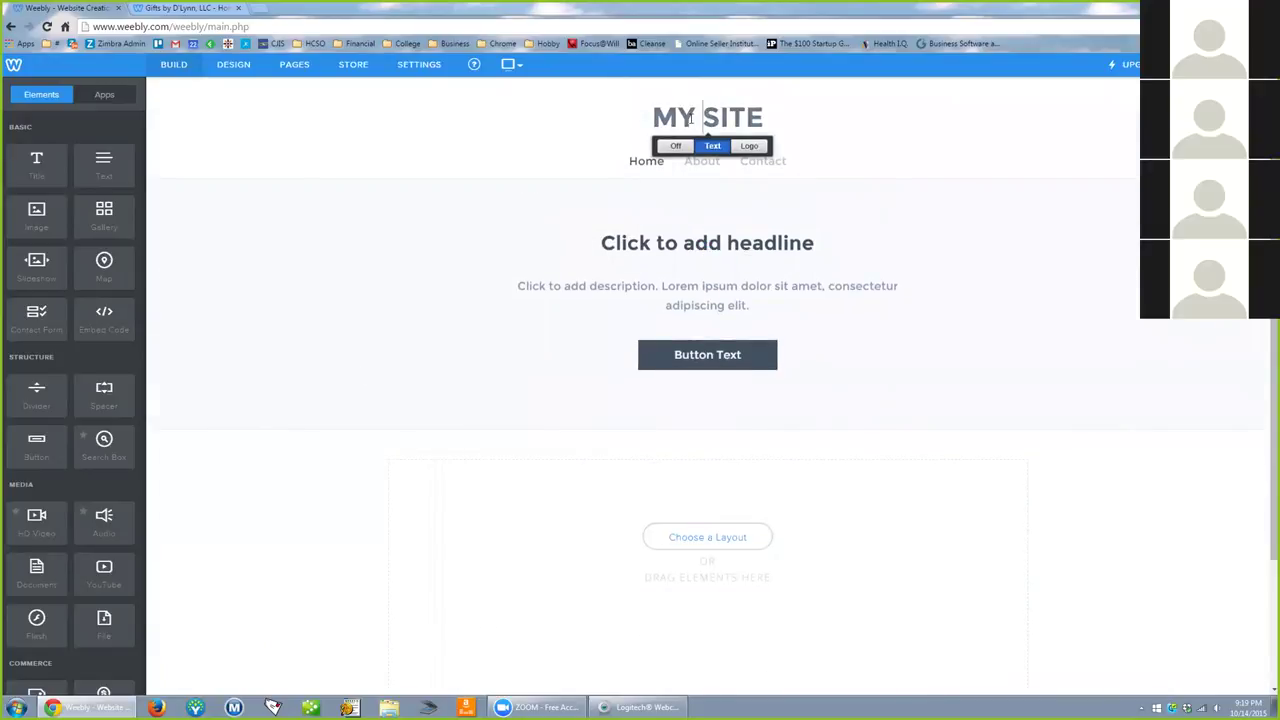
{"action": "left_click_drag", "start_coordinate": [659, 119], "coordinate": [801, 121]}
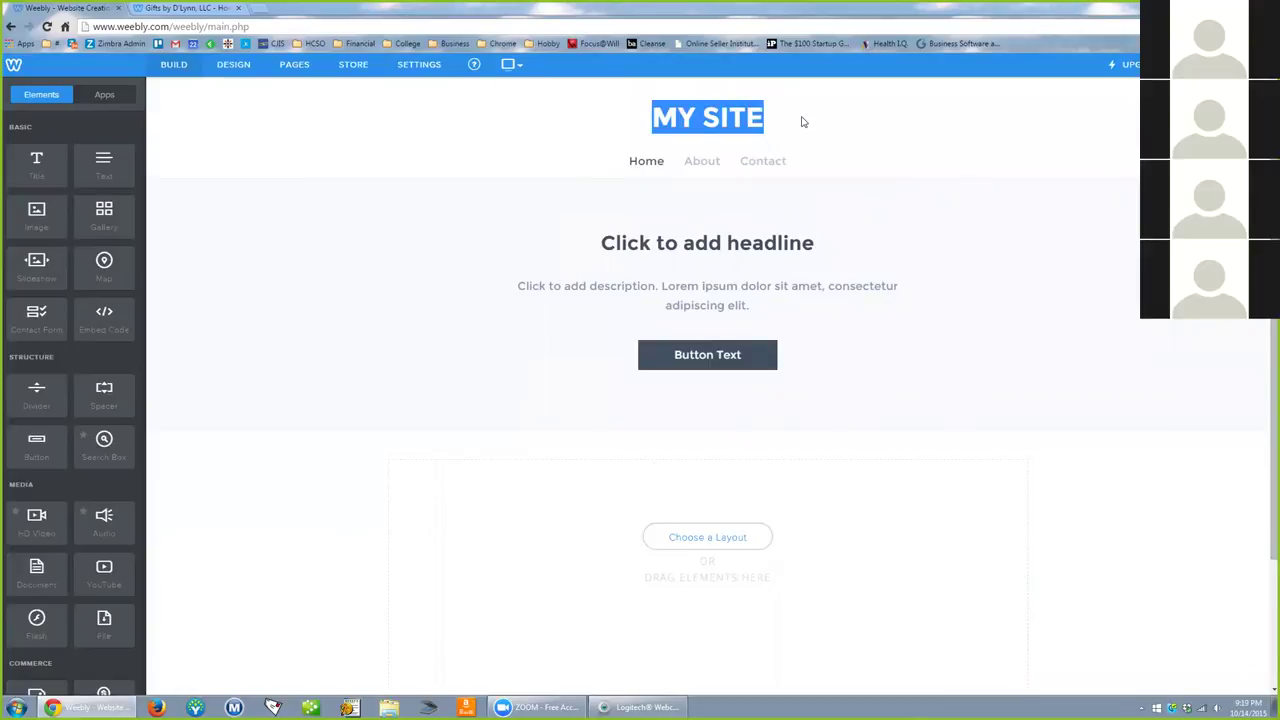
{"action": "type", "text": "MAS"}
{"action": "key", "text": "BackSpace"}
{"action": "type", "text": "S"}
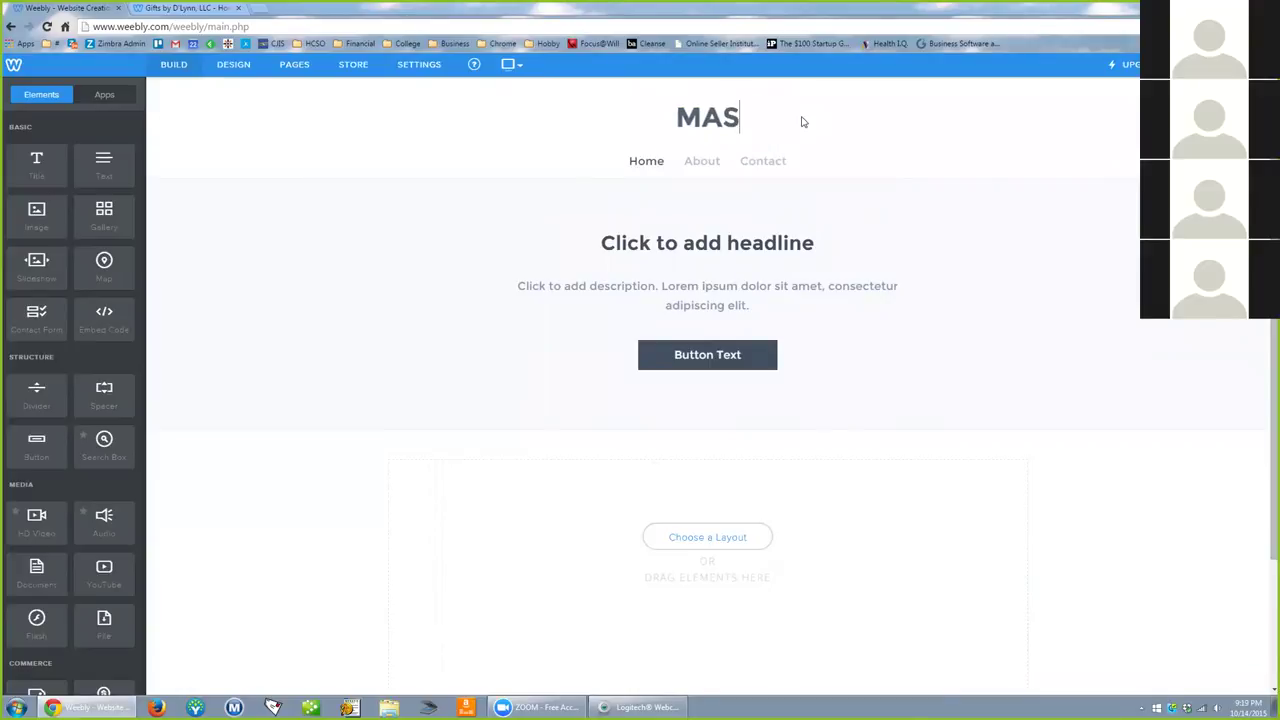
{"action": "type", "text": "TERMIND DEMO SITE"}
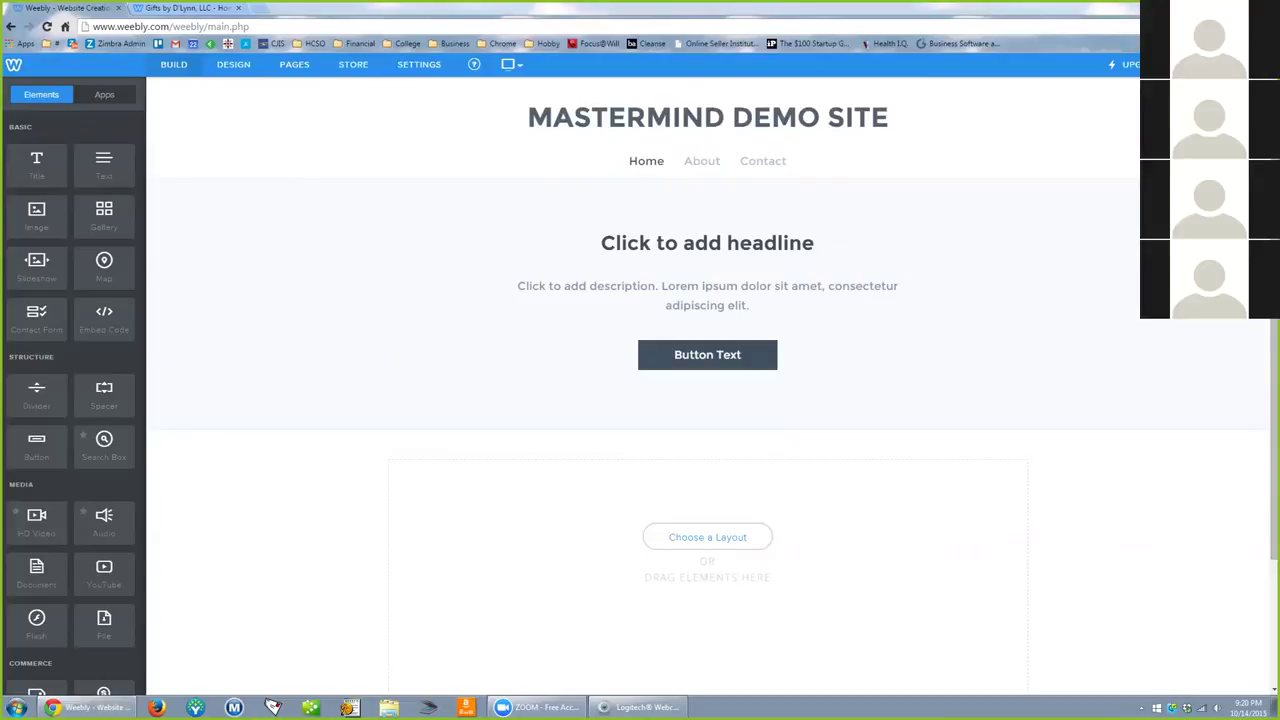
Enter "You must do business with us!" as the home page headline.
{"action": "left_click", "coordinate": [689, 241]}
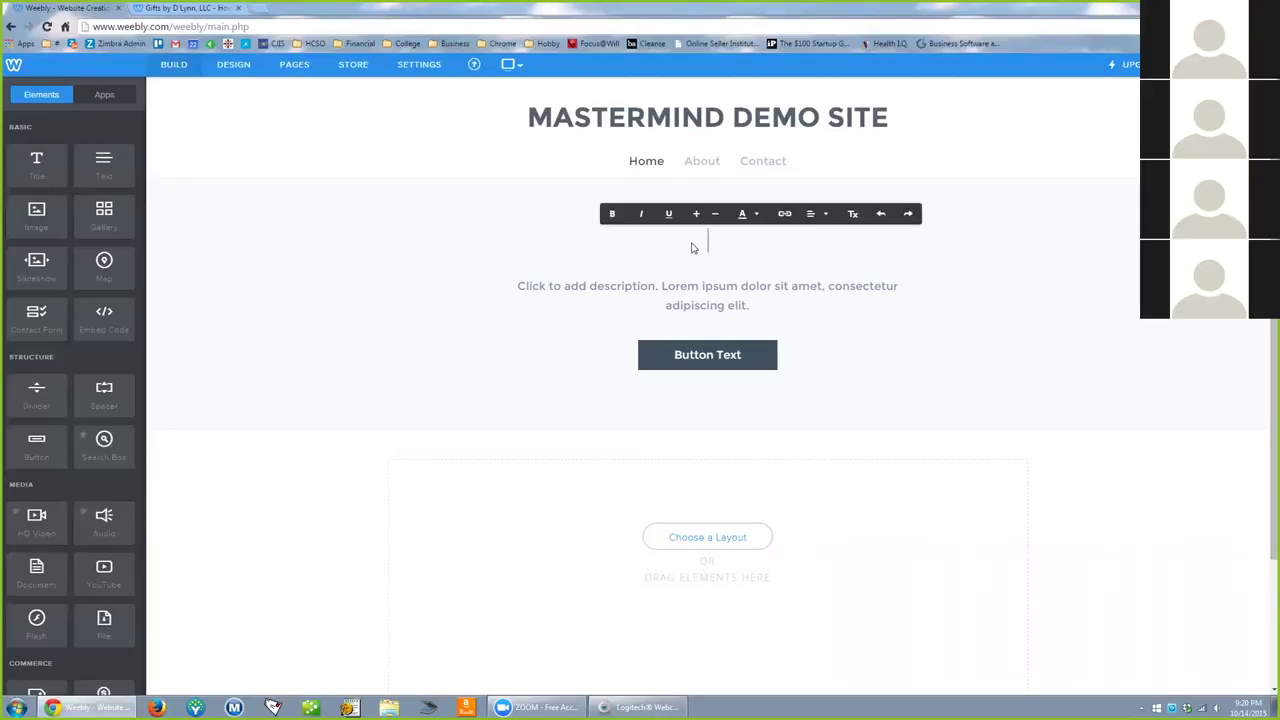
{"action": "type", "text": "you"}
{"action": "key", "text": "BackSpace"}
{"action": "key", "text": "BackSpace"}
{"action": "key", "text": "BackSpace"}
{"action": "type", "text": "You must "}
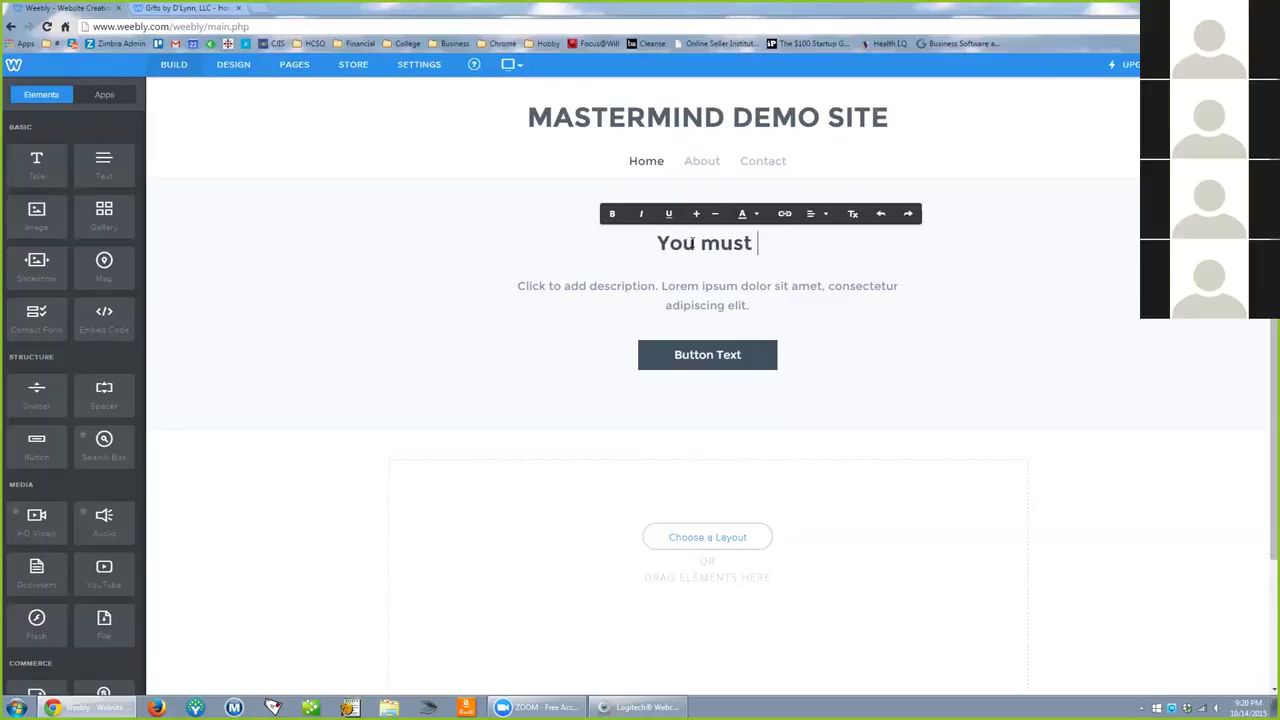
{"action": "type", "text": "do business with us"}
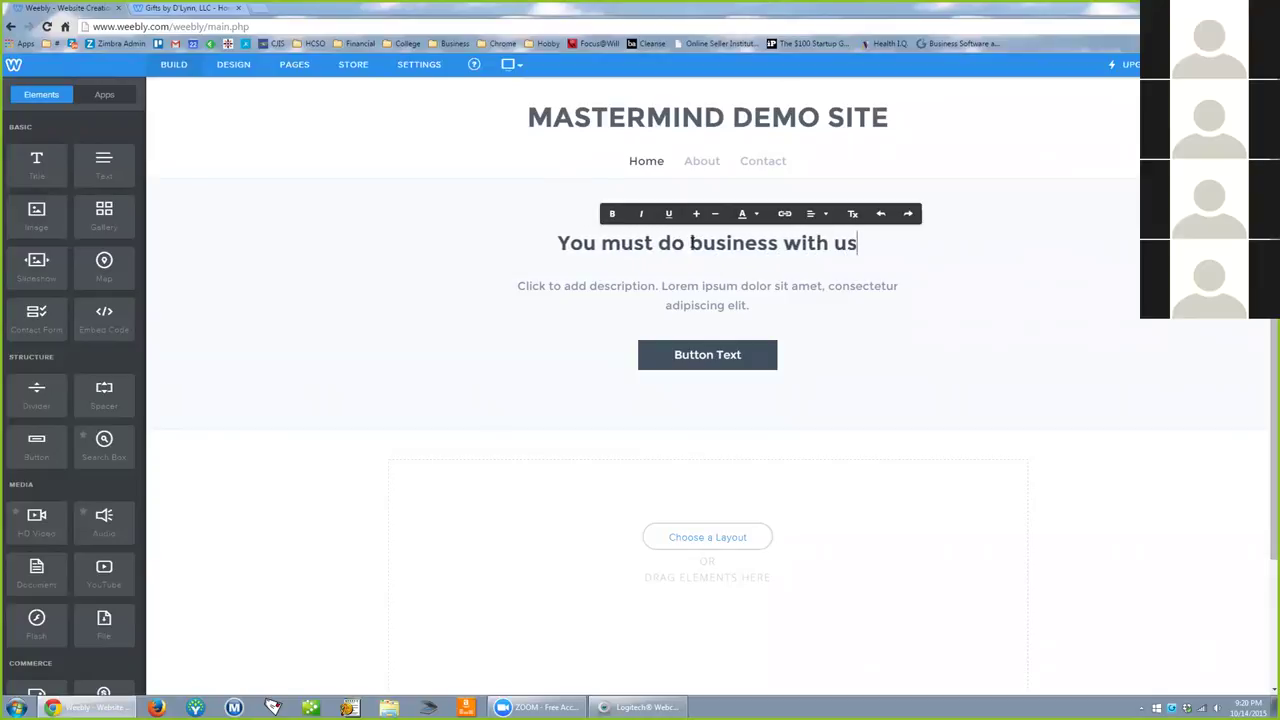
{"action": "type", "text": "!"}
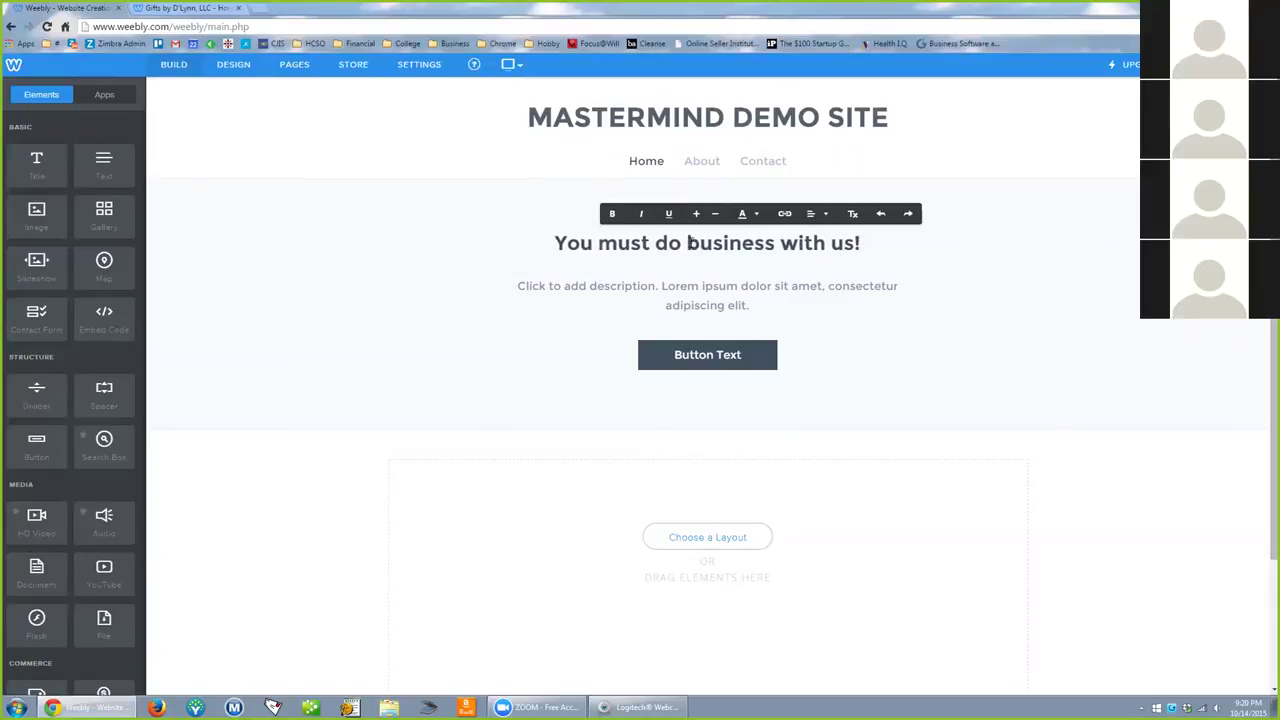
Fill in the description below the headline with "We're awesome sellers, call us now.".
{"action": "left_click", "coordinate": [565, 285]}
{"action": "type", "text": "We're aw"}
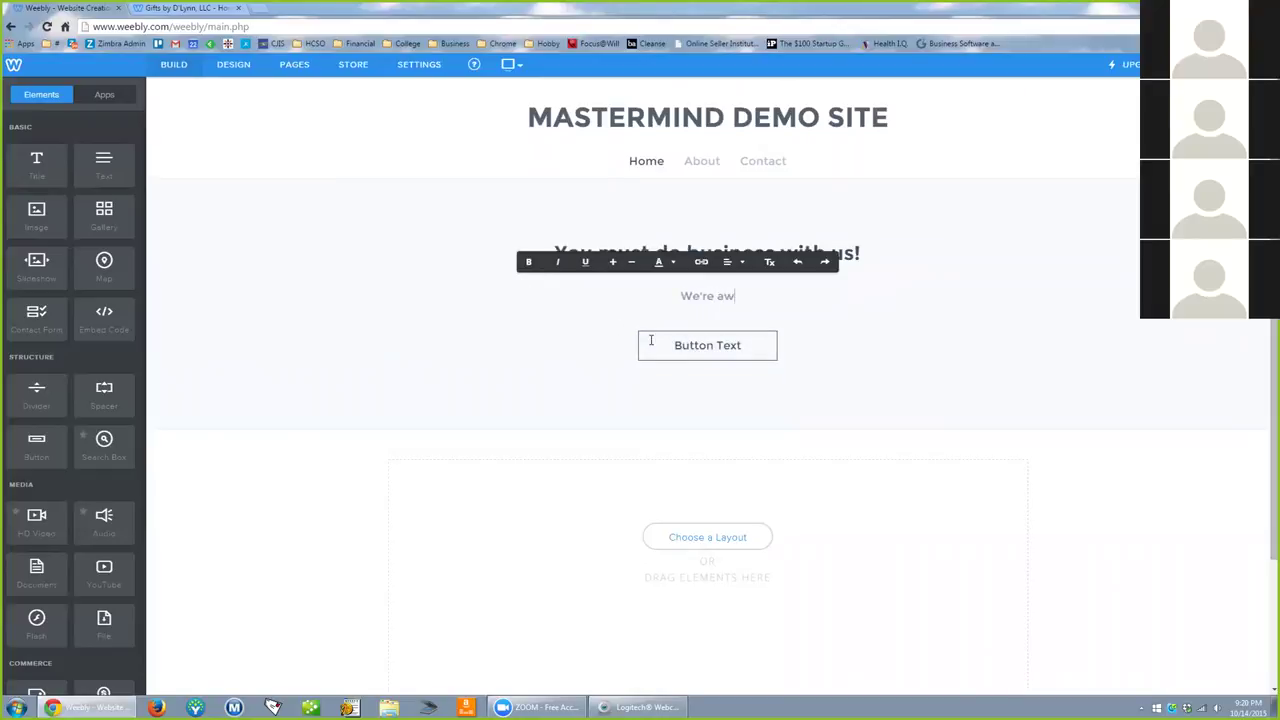
{"action": "type", "text": "esome sellers, c"}
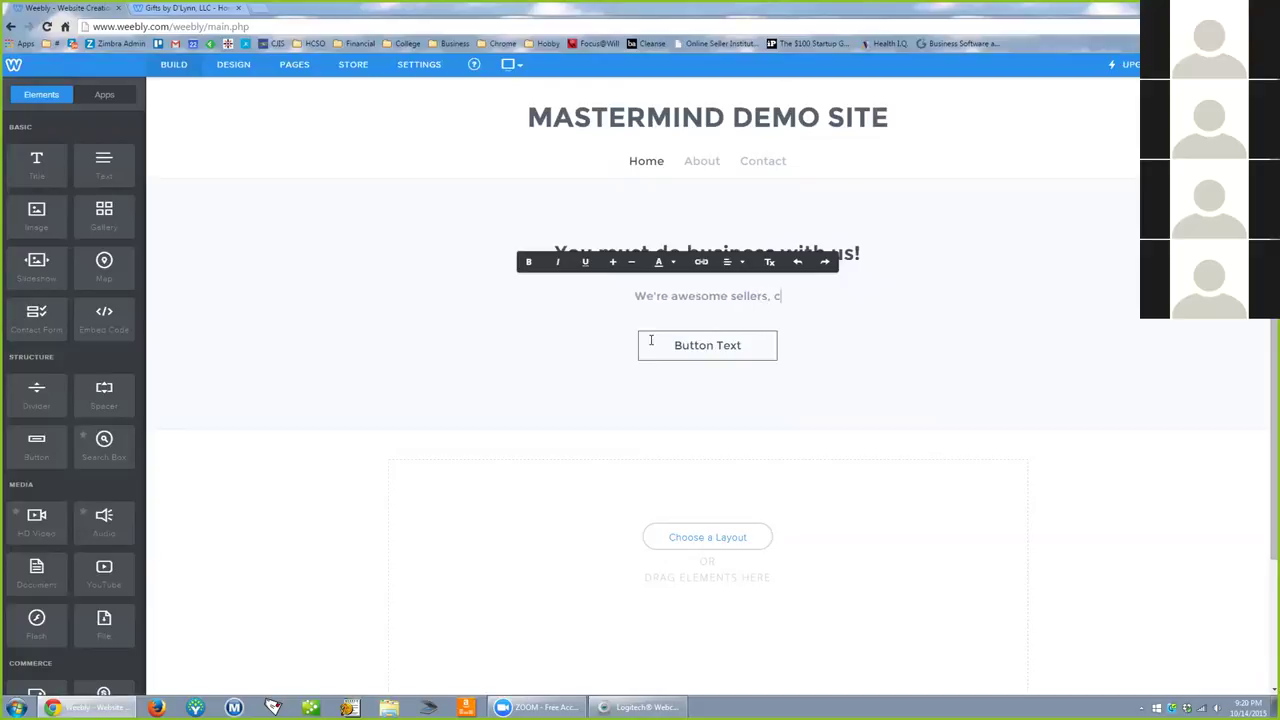
{"action": "type", "text": "all us now."}
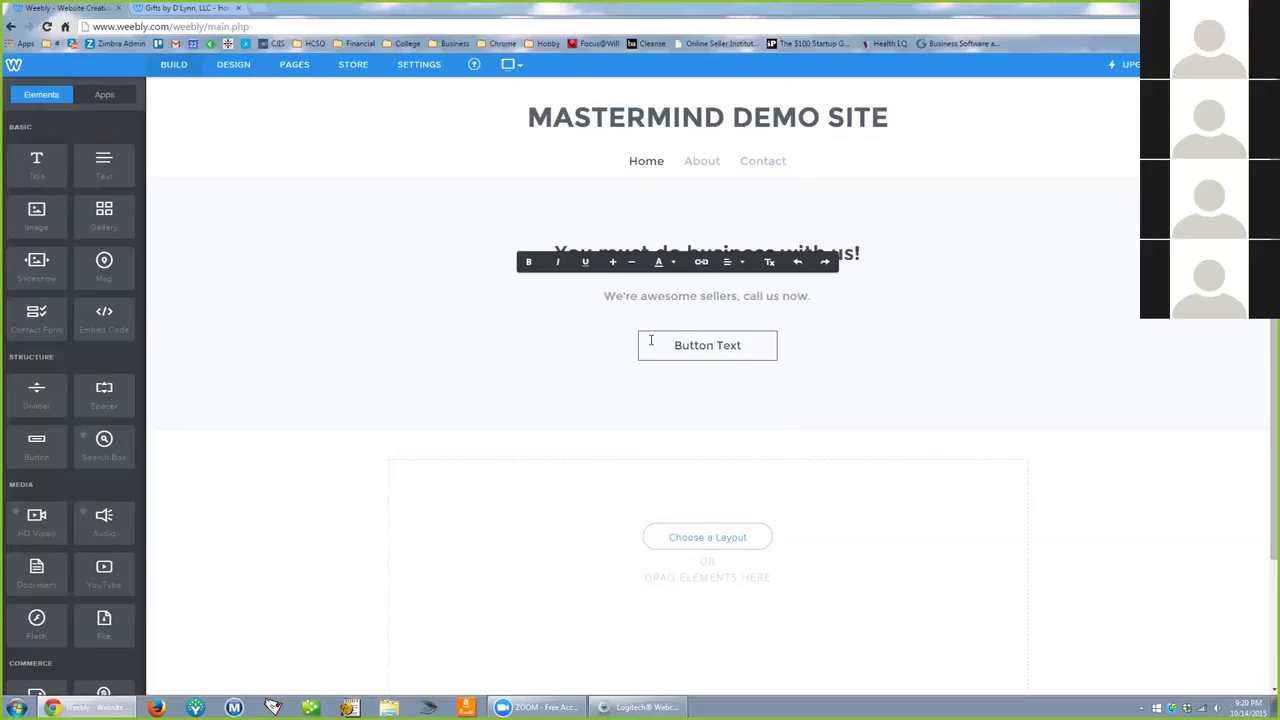
{"action": "left_click", "coordinate": [797, 407]}
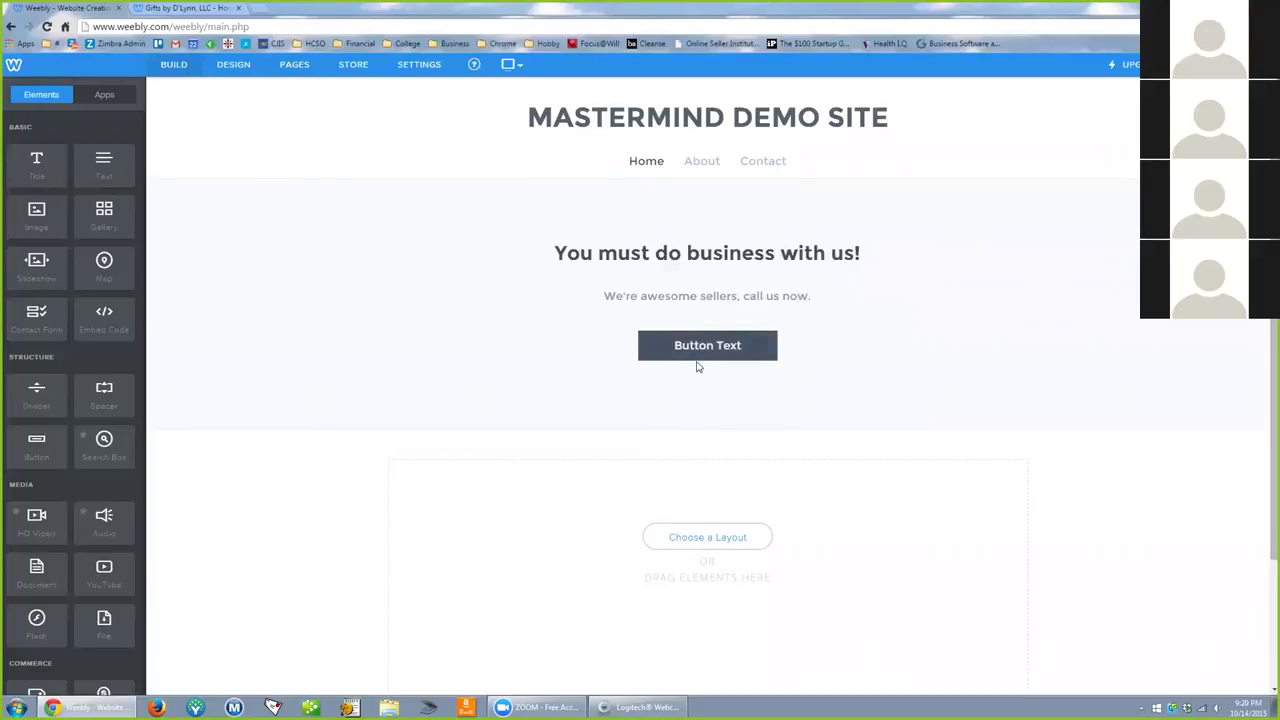
{"action": "left_click", "coordinate": [752, 341]}
{"action": "left_click", "coordinate": [816, 348]}
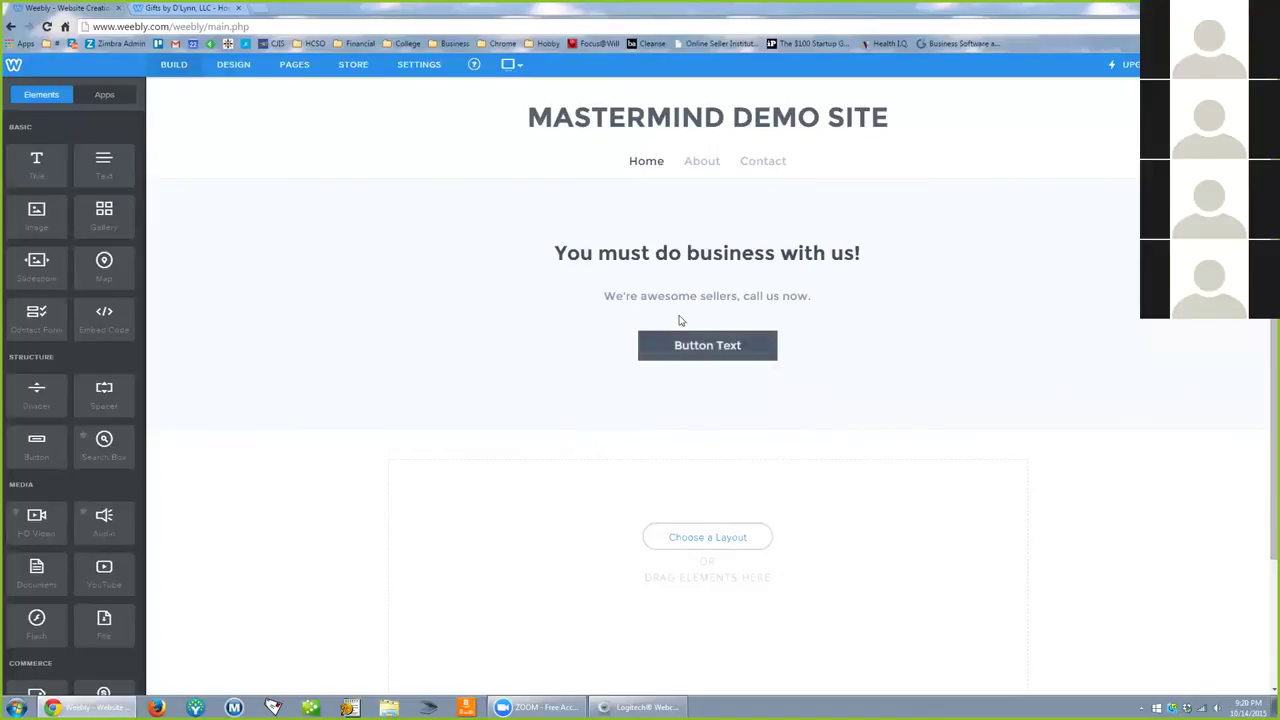
Add an Image element to the home page's empty content area and start uploading a photo from the computer.
{"action": "scroll", "coordinate": [560, 452], "scroll_direction": "down", "scroll_amount": 2}
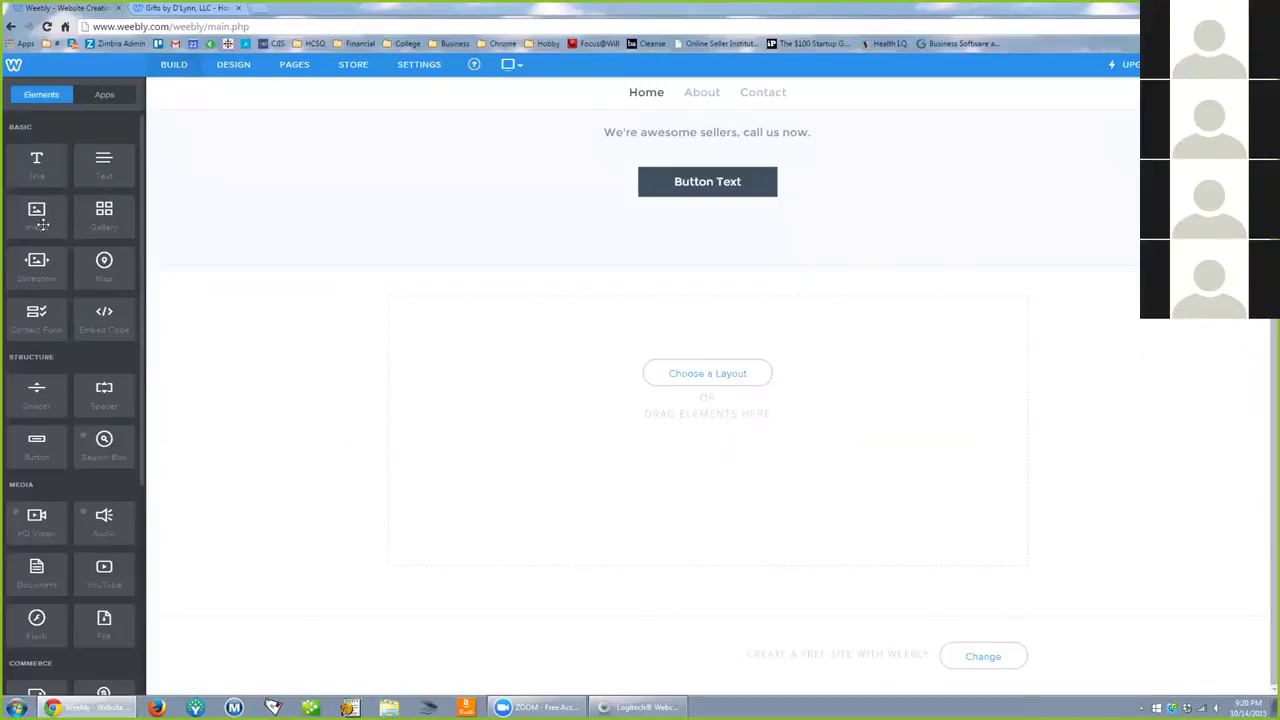
{"action": "left_click_drag", "start_coordinate": [36, 210], "coordinate": [563, 360]}
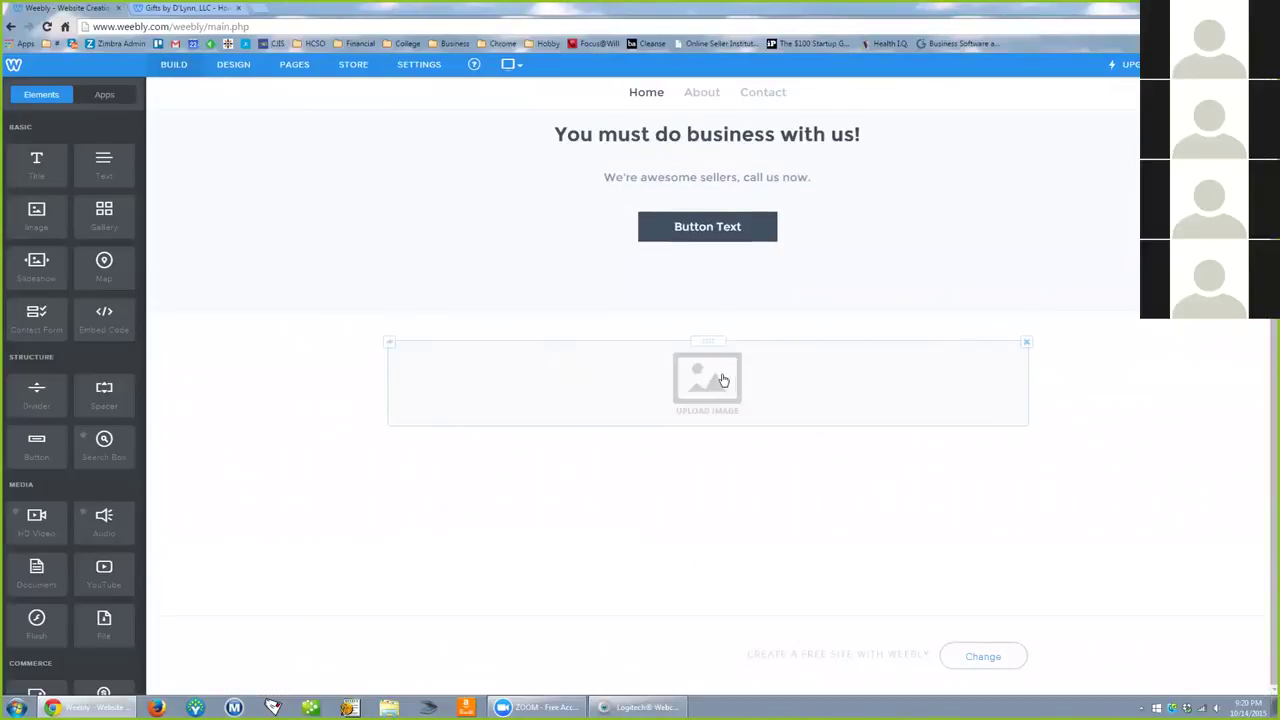
{"action": "left_click", "coordinate": [712, 379]}
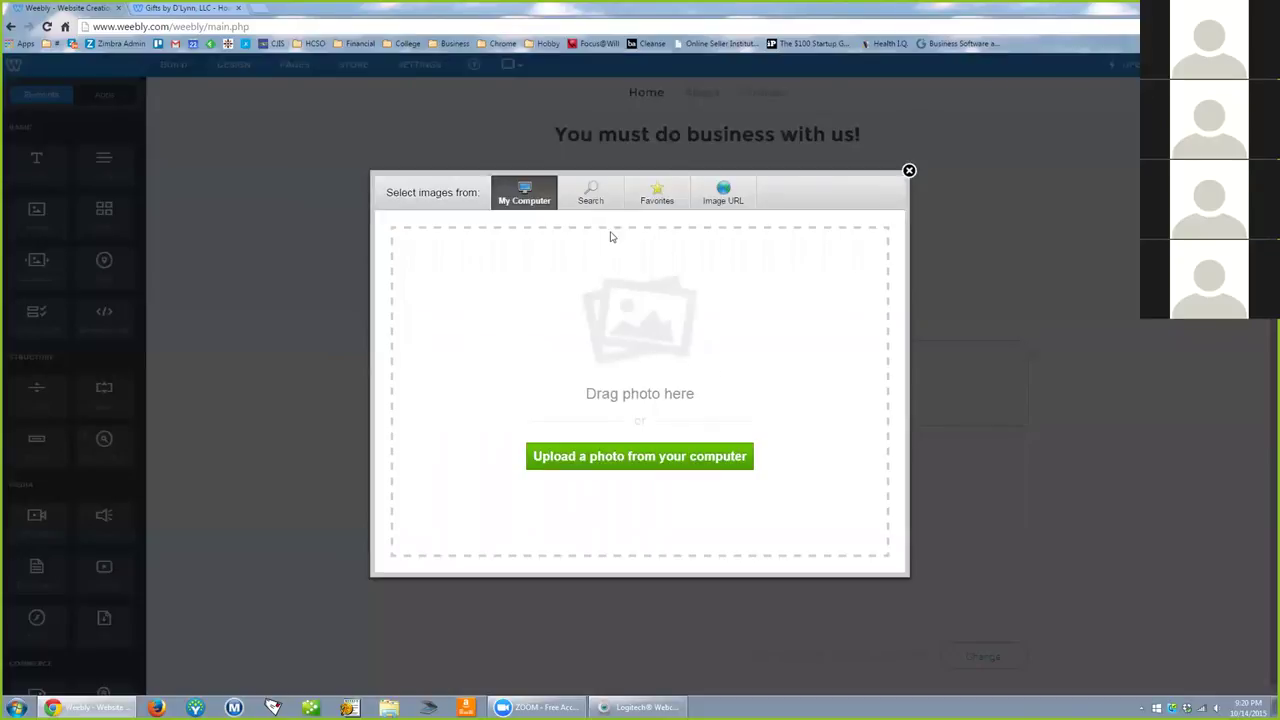
{"action": "left_click", "coordinate": [640, 464]}
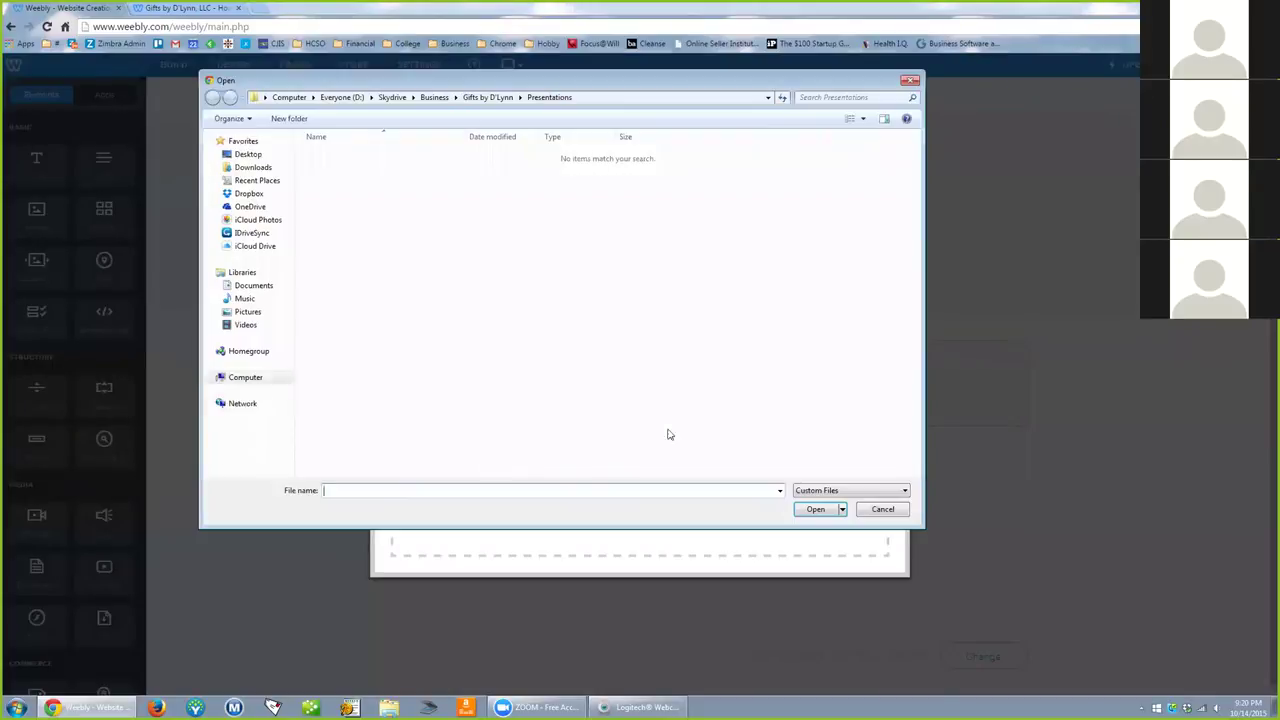
Upload the picture New Poo 8 from the Images folder of Suppliers > Poo-Pourri into the home page's image element.
{"action": "left_click", "coordinate": [488, 97]}
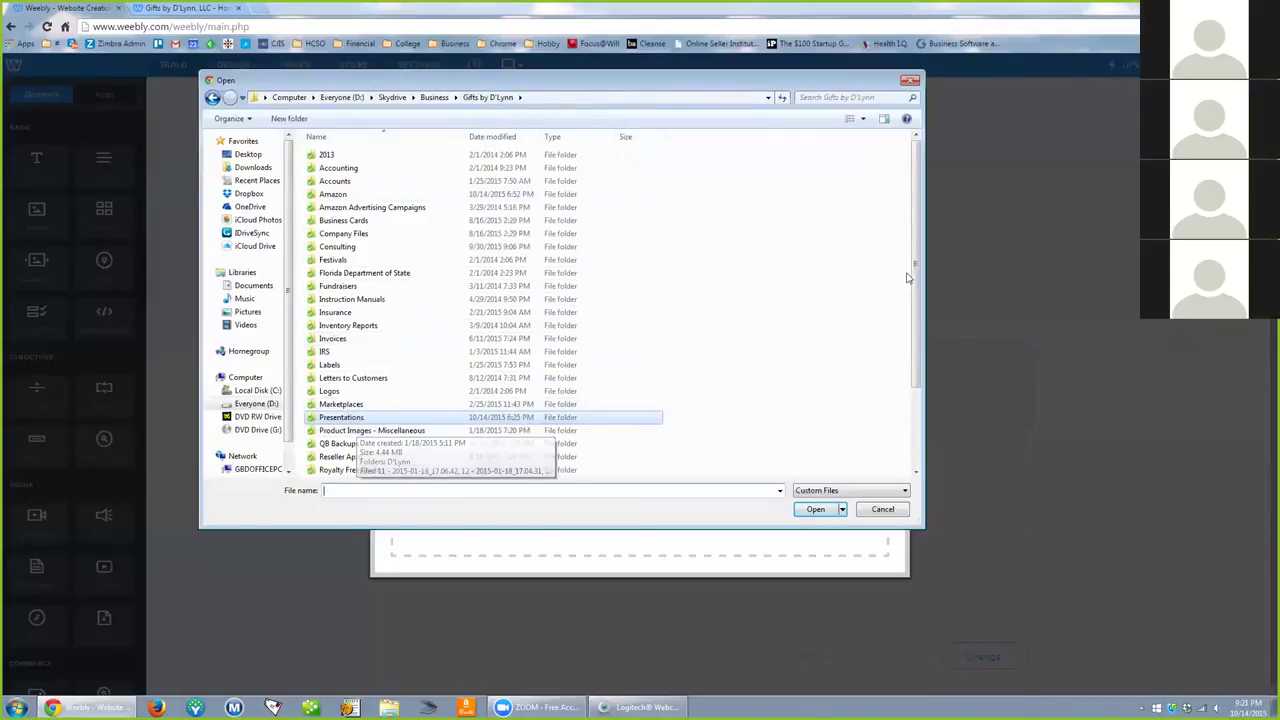
{"action": "scroll", "coordinate": [803, 360], "scroll_direction": "down", "scroll_amount": 2}
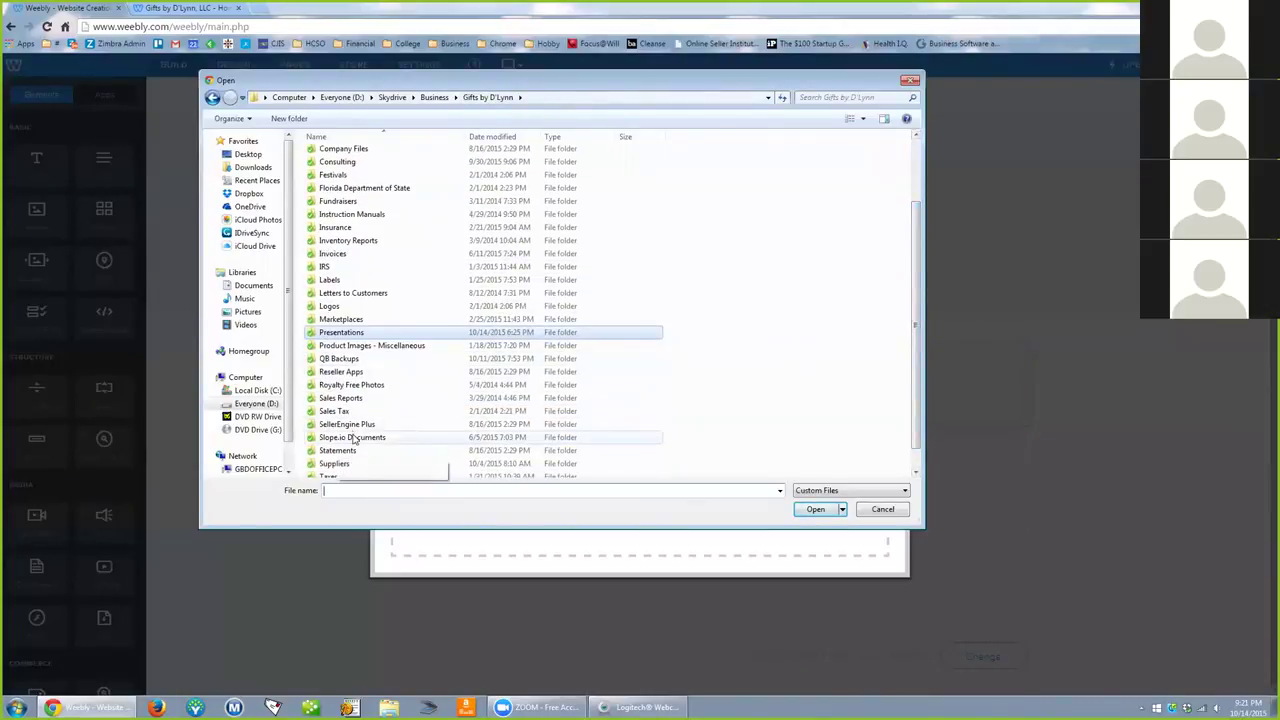
{"action": "double_click", "coordinate": [336, 463]}
{"action": "scroll", "coordinate": [342, 380], "scroll_direction": "down", "scroll_amount": 3}
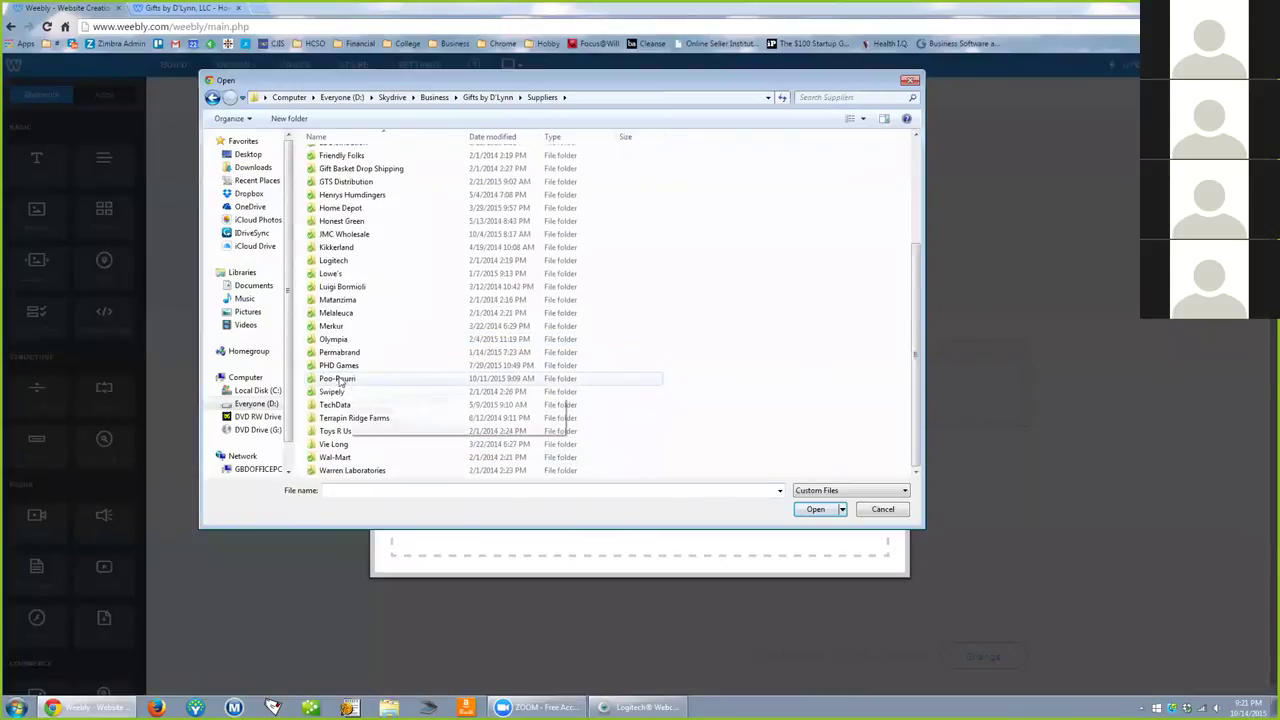
{"action": "double_click", "coordinate": [331, 384]}
{"action": "double_click", "coordinate": [330, 158]}
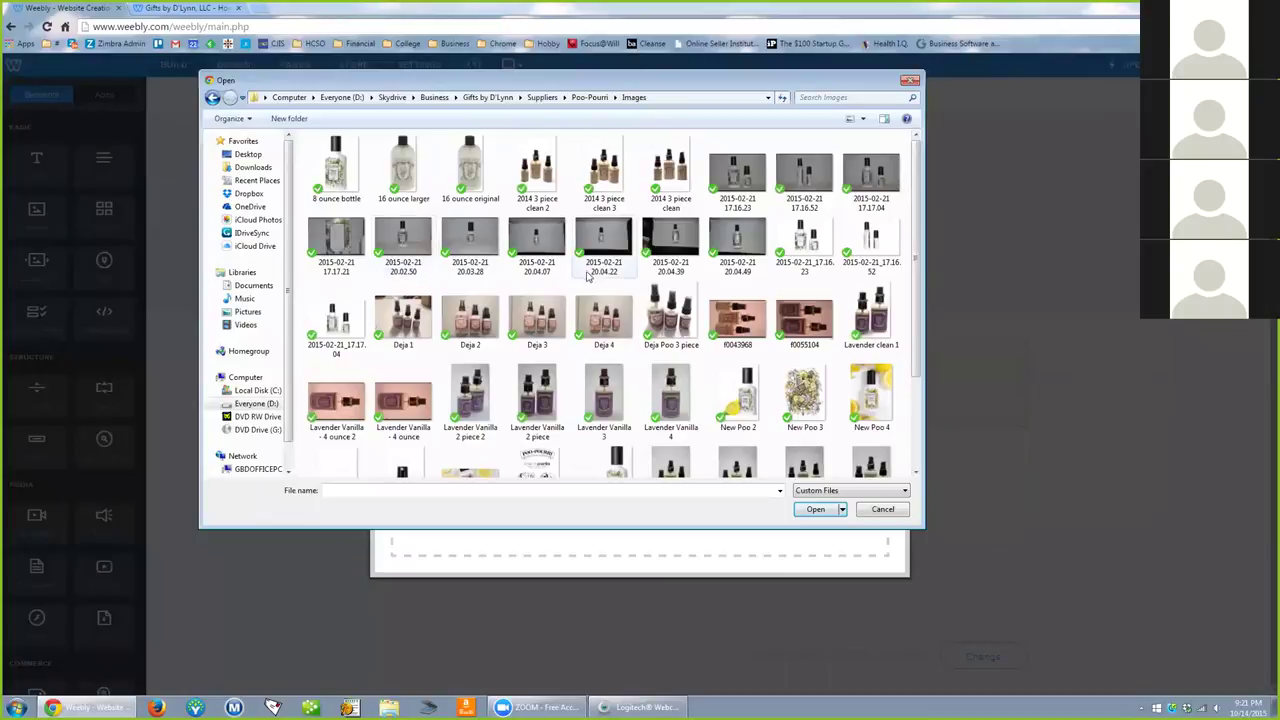
{"action": "left_click_drag", "start_coordinate": [916, 270], "coordinate": [928, 368]}
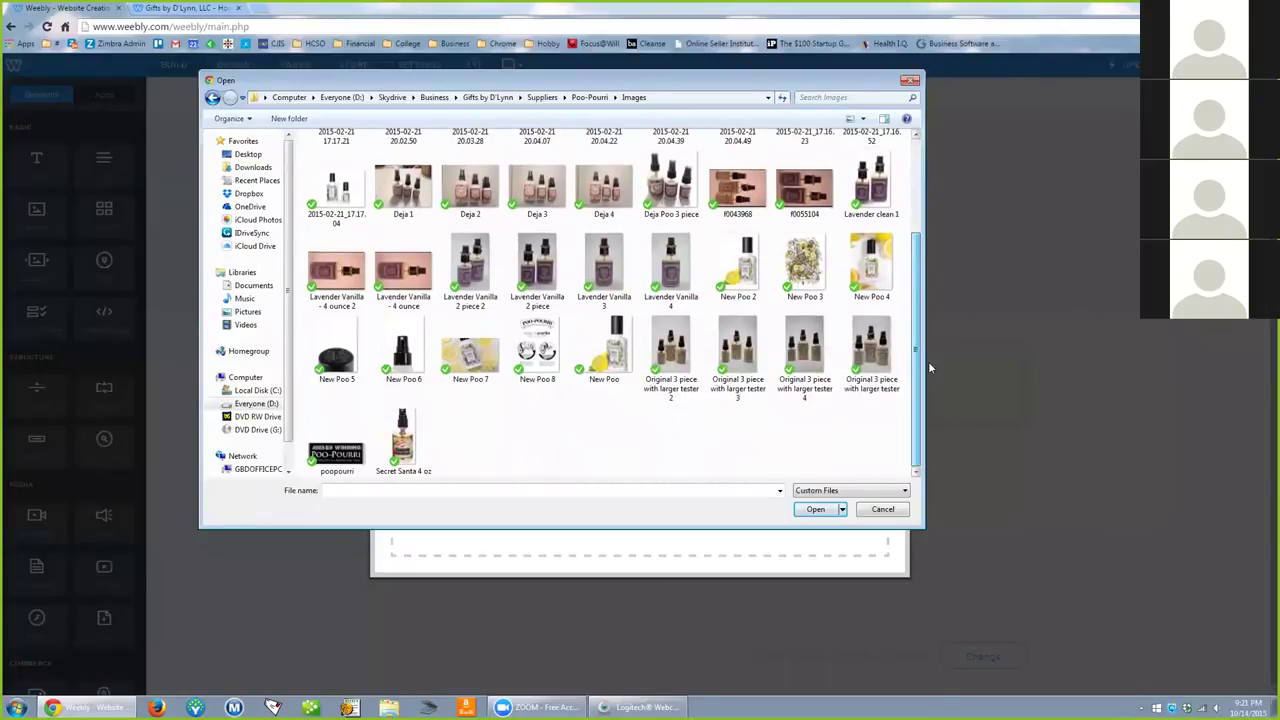
{"action": "double_click", "coordinate": [545, 325]}
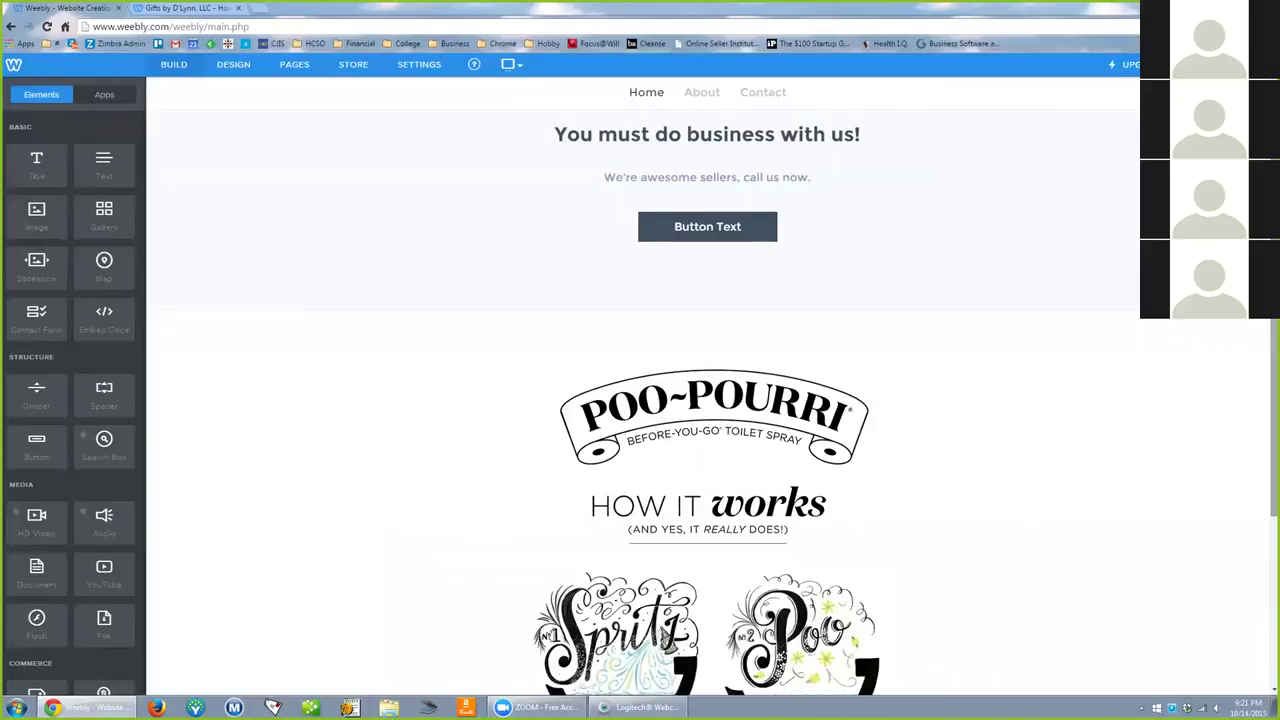
Review the inserted image on the home page and examine its alignment, lightbox, spacing and caption settings.
{"action": "scroll", "coordinate": [587, 690], "scroll_direction": "up", "scroll_amount": 1}
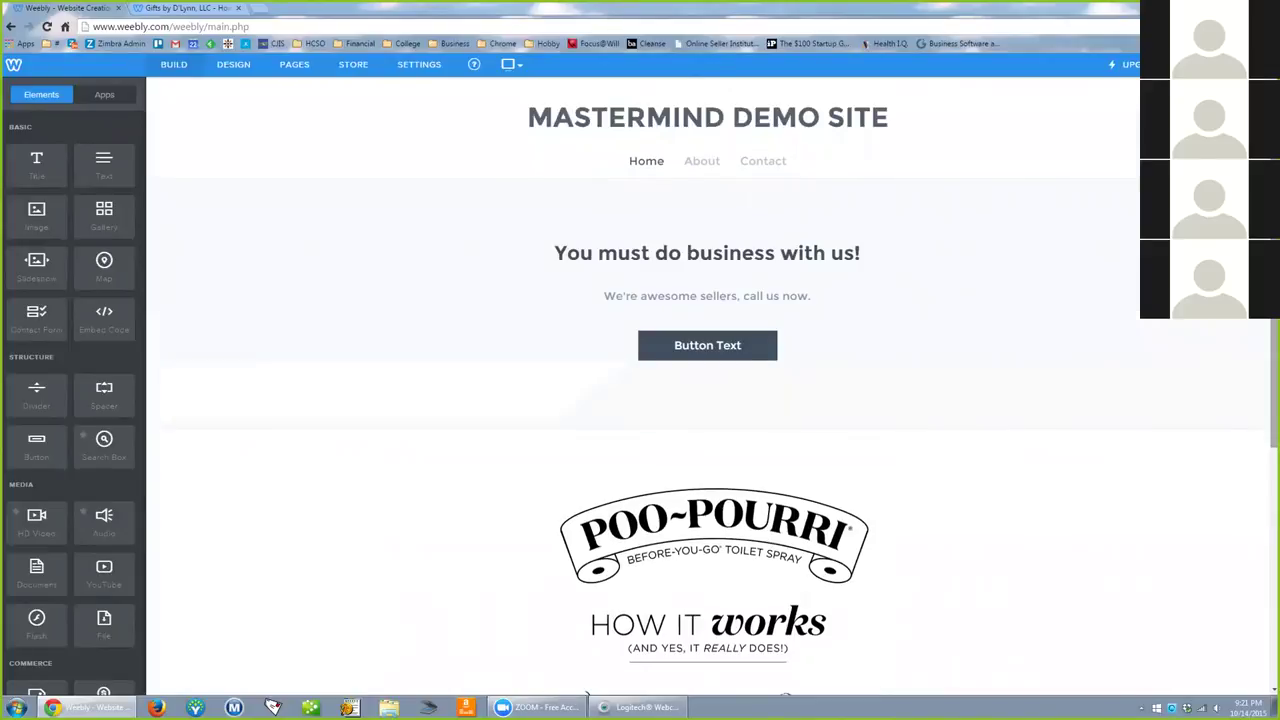
{"action": "scroll", "coordinate": [635, 475], "scroll_direction": "down", "scroll_amount": 3}
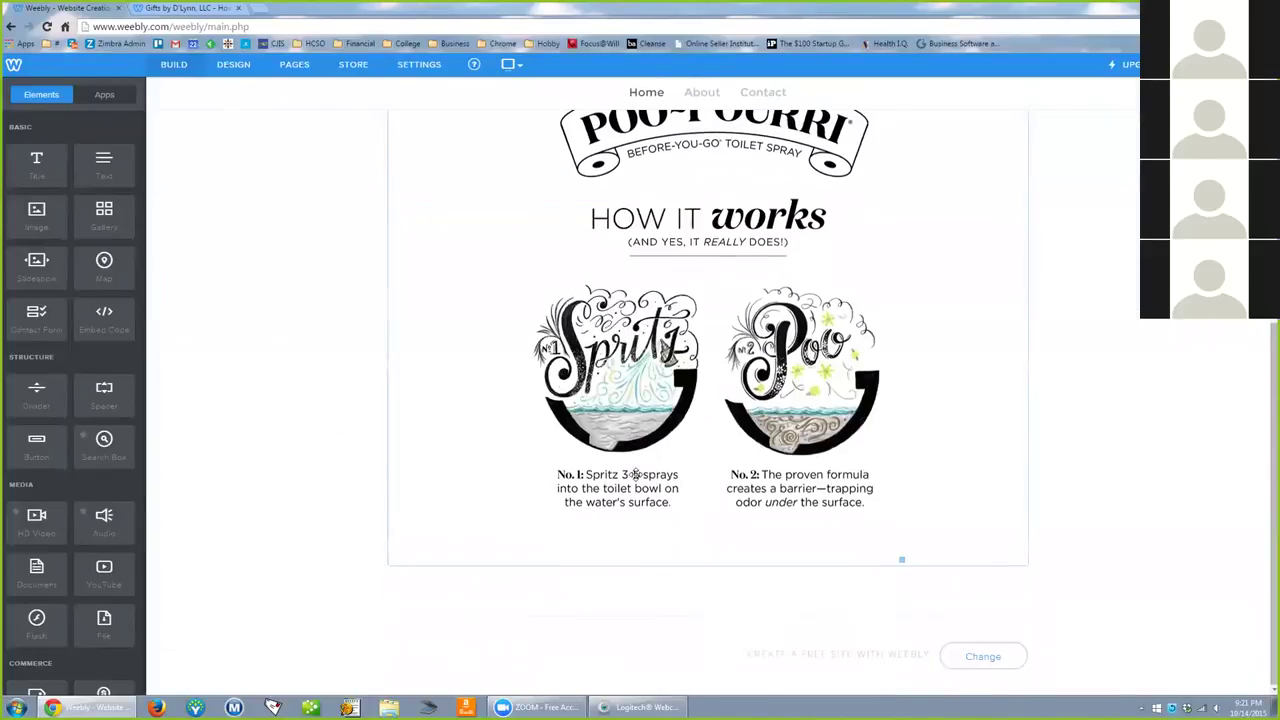
{"action": "scroll", "coordinate": [635, 475], "scroll_direction": "up", "scroll_amount": 3}
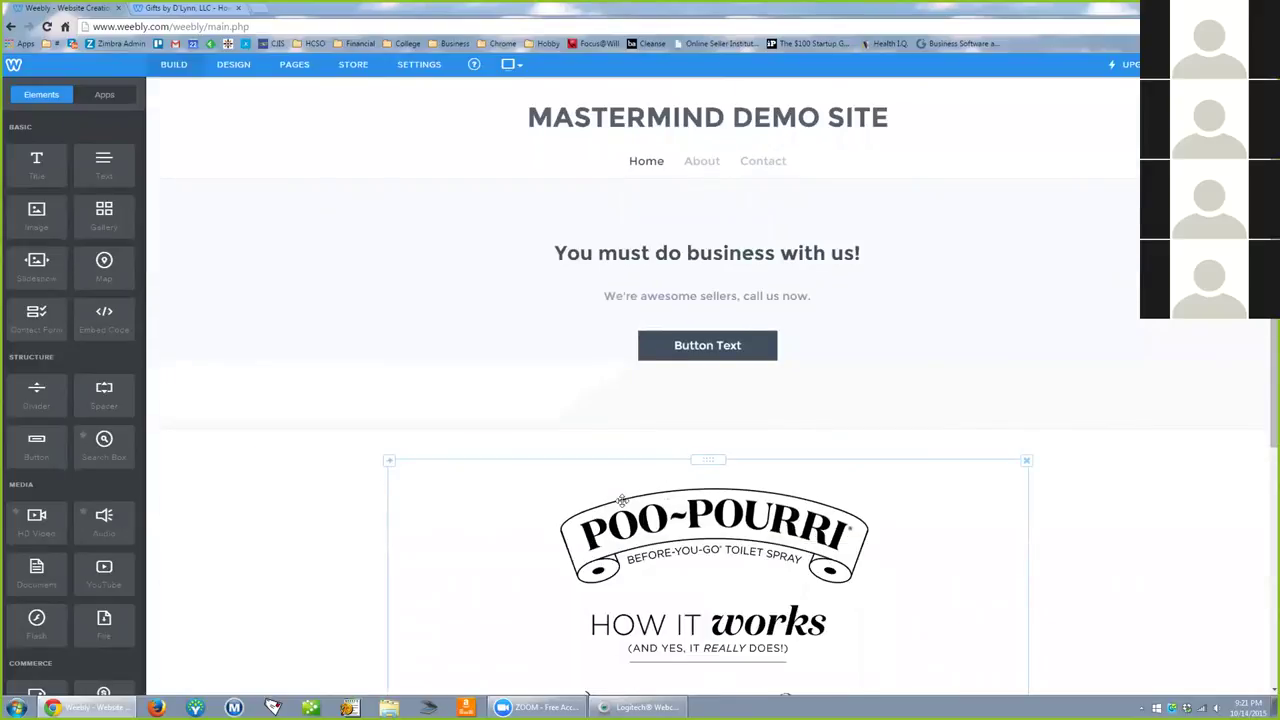
{"action": "scroll", "coordinate": [600, 515], "scroll_direction": "down", "scroll_amount": 2}
{"action": "scroll", "coordinate": [700, 488], "scroll_direction": "down", "scroll_amount": 2}
{"action": "left_click", "coordinate": [700, 488]}
{"action": "scroll", "coordinate": [697, 537], "scroll_direction": "down", "scroll_amount": 2}
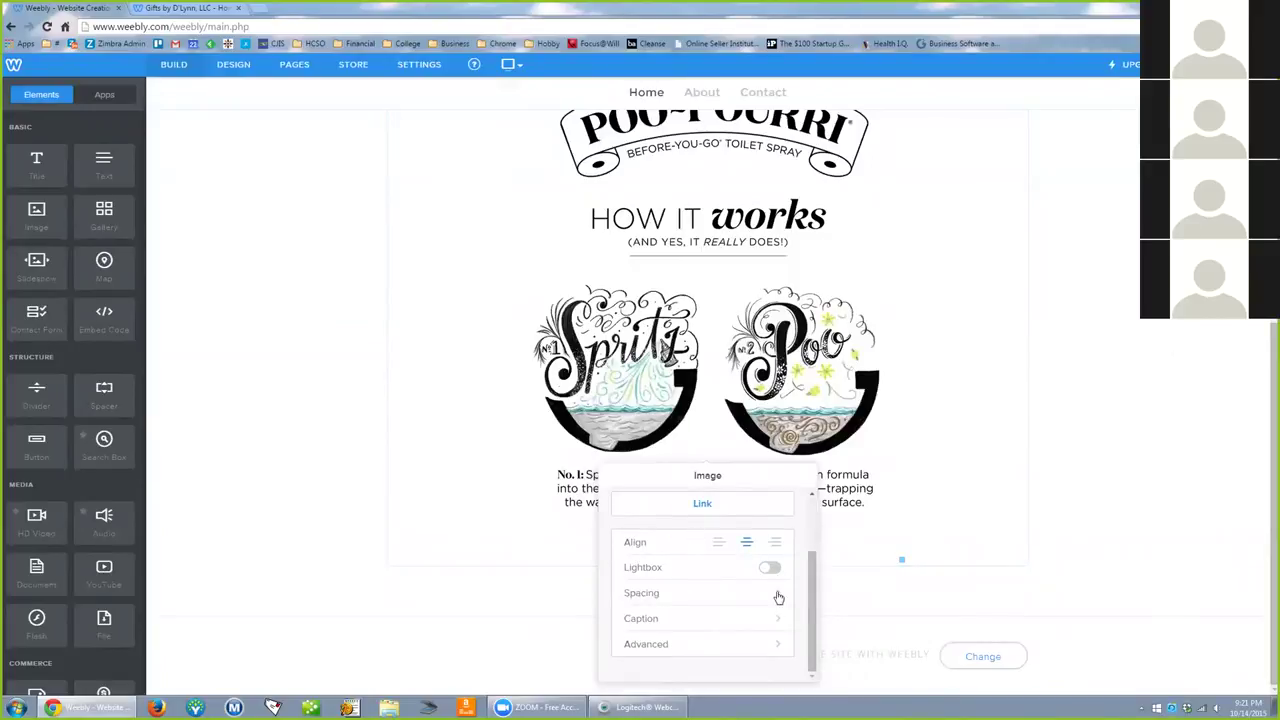
{"action": "left_click", "coordinate": [925, 437]}
Inspect the editable headline and description, and review the whole home page down to the footer.
{"action": "scroll", "coordinate": [960, 397], "scroll_direction": "up", "scroll_amount": 4}
{"action": "left_click", "coordinate": [710, 257]}
{"action": "left_click", "coordinate": [793, 266]}
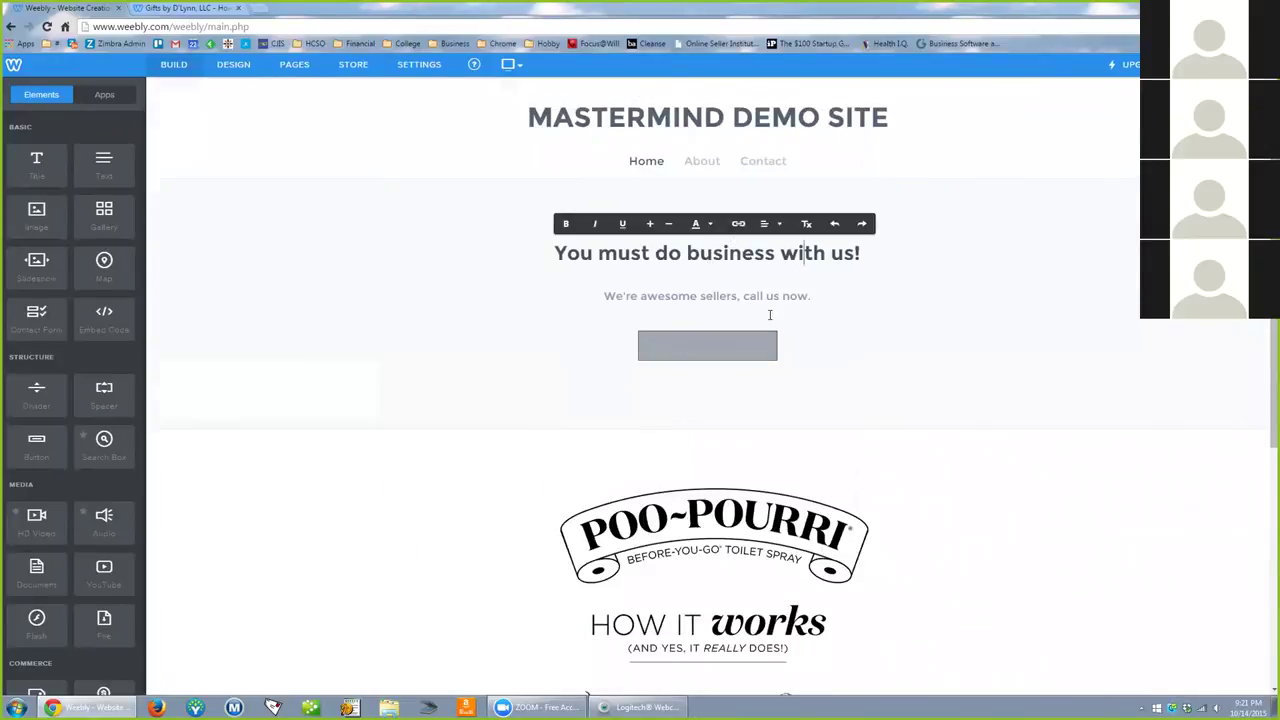
{"action": "left_click", "coordinate": [745, 298]}
{"action": "left_click", "coordinate": [480, 514]}
{"action": "scroll", "coordinate": [396, 543], "scroll_direction": "down", "scroll_amount": 1}
{"action": "scroll", "coordinate": [393, 545], "scroll_direction": "down", "scroll_amount": 4}
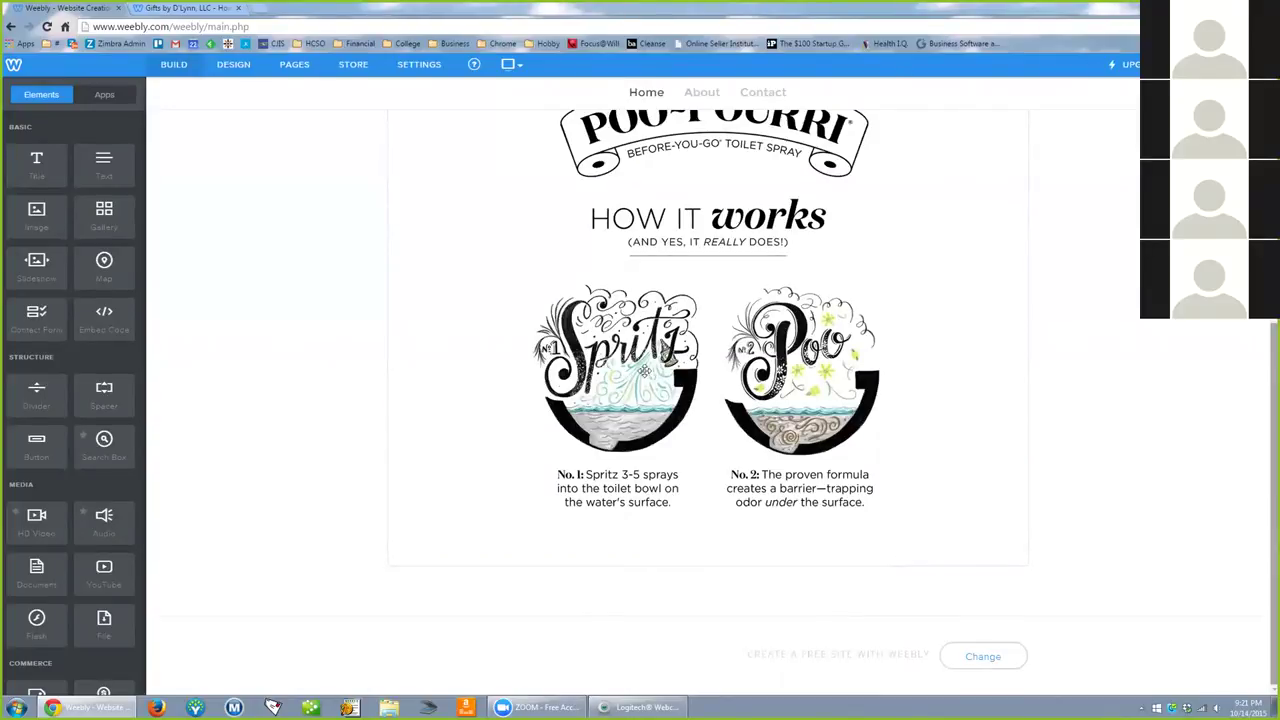
{"action": "scroll", "coordinate": [835, 254], "scroll_direction": "up", "scroll_amount": 3}
{"action": "scroll", "coordinate": [835, 254], "scroll_direction": "up", "scroll_amount": 2}
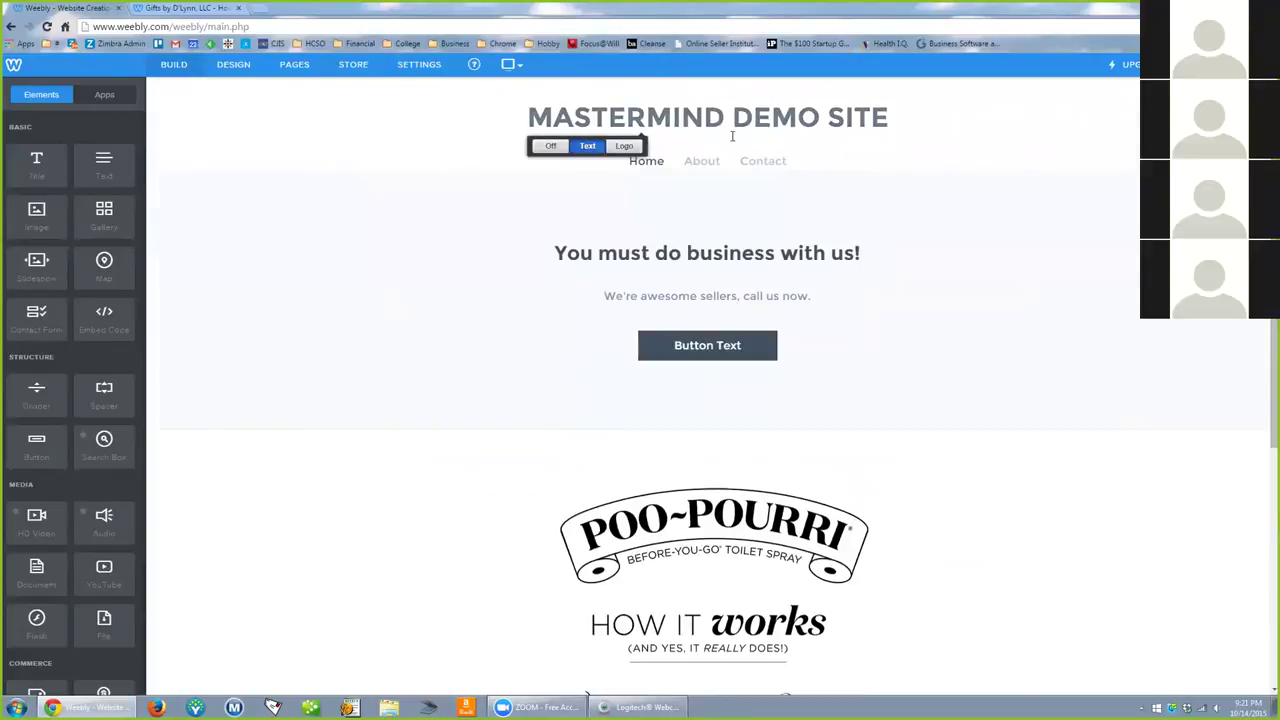
Add a Contact Form element to the Contact page's empty content area and open the form for editing.
{"action": "left_click", "coordinate": [763, 162]}
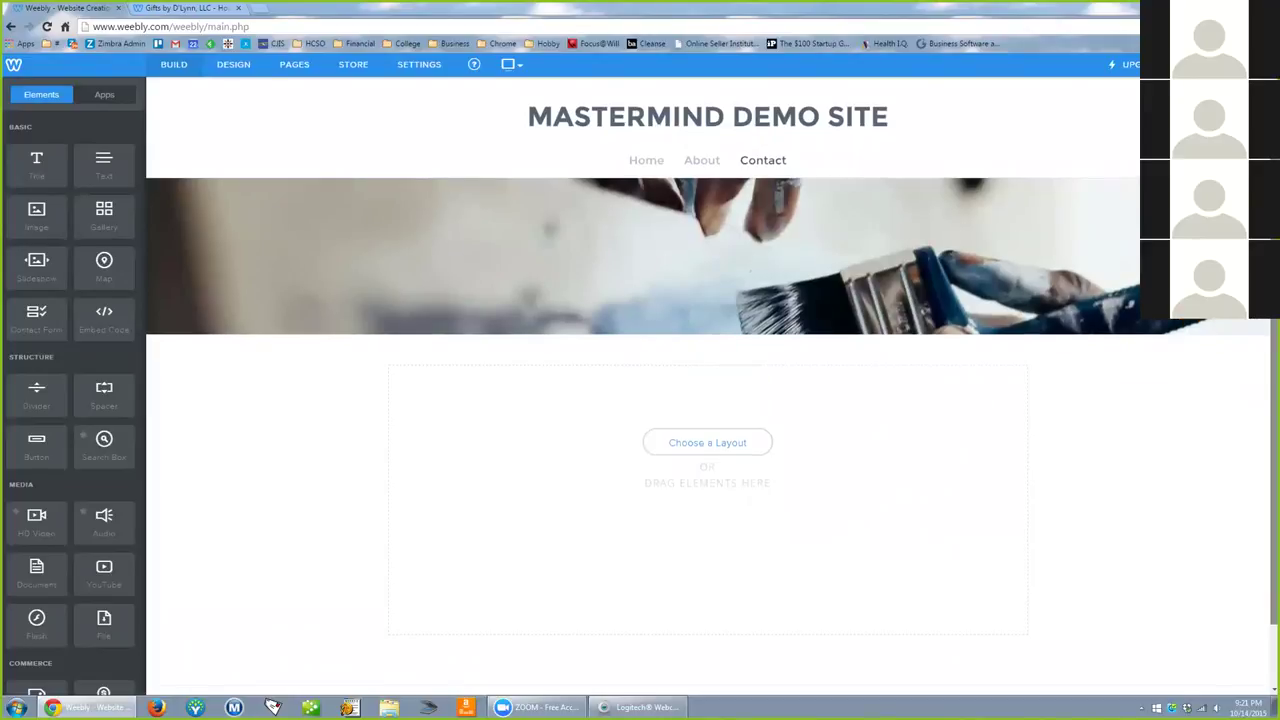
{"action": "scroll", "coordinate": [734, 360], "scroll_direction": "down", "scroll_amount": 1}
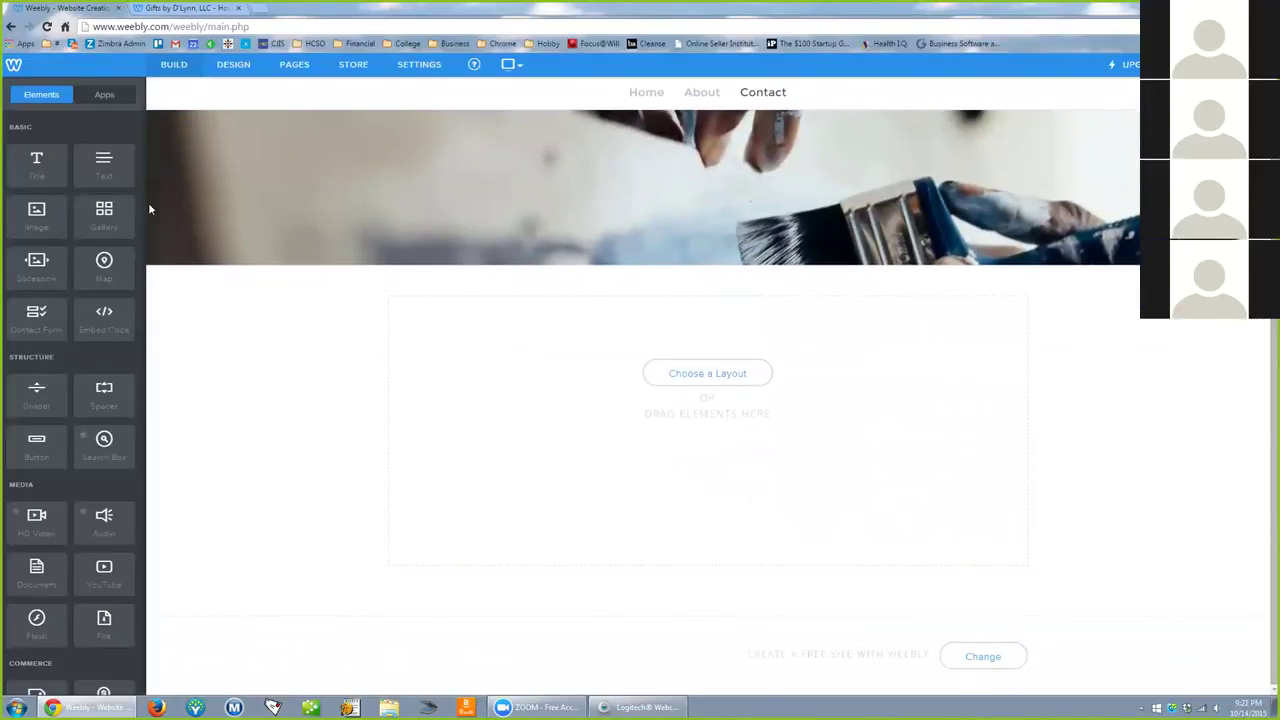
{"action": "left_click_drag", "start_coordinate": [44, 318], "coordinate": [677, 391]}
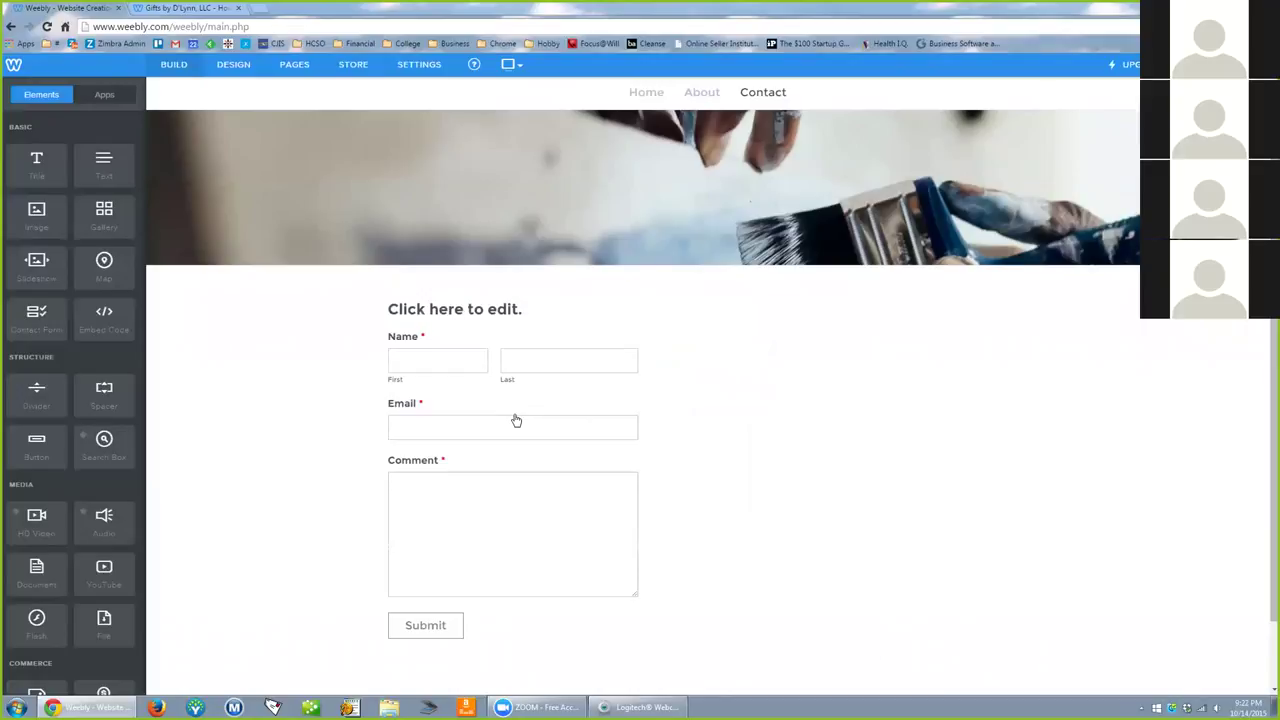
{"action": "left_click", "coordinate": [412, 358]}
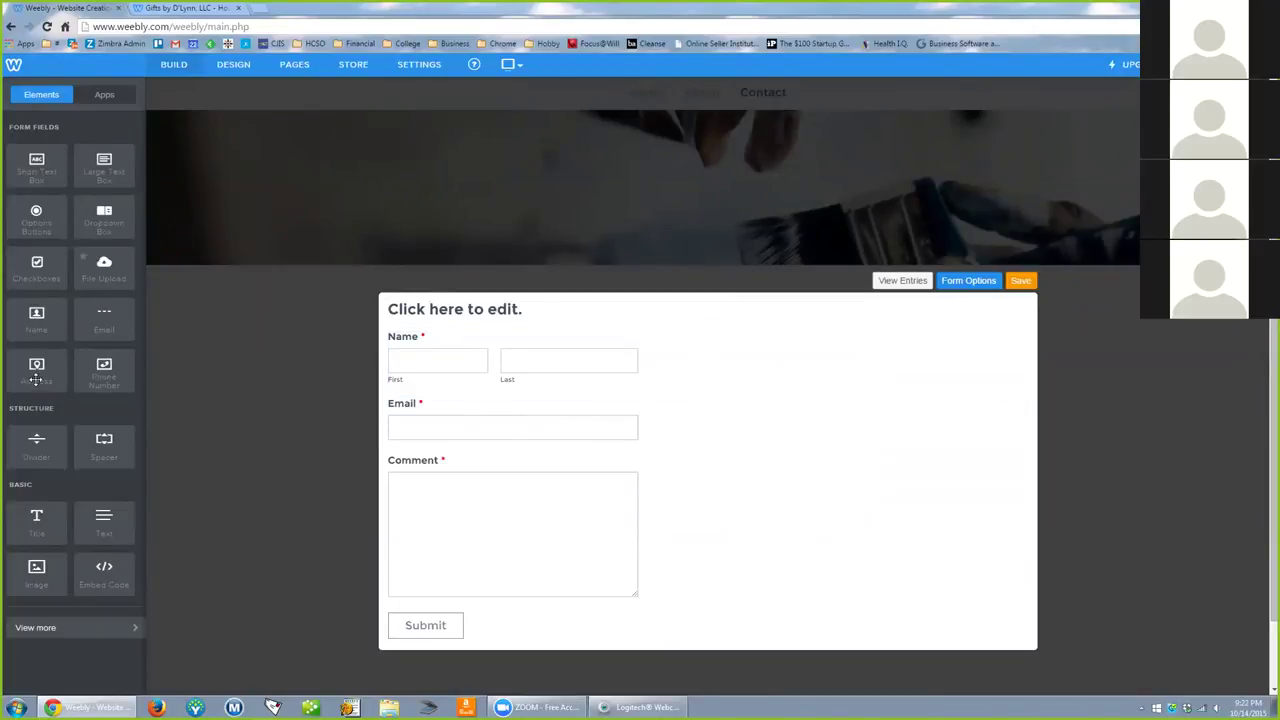
Try an Address field between Name and Email in the contact form and delete it again.
{"action": "left_click_drag", "start_coordinate": [36, 375], "coordinate": [674, 387]}
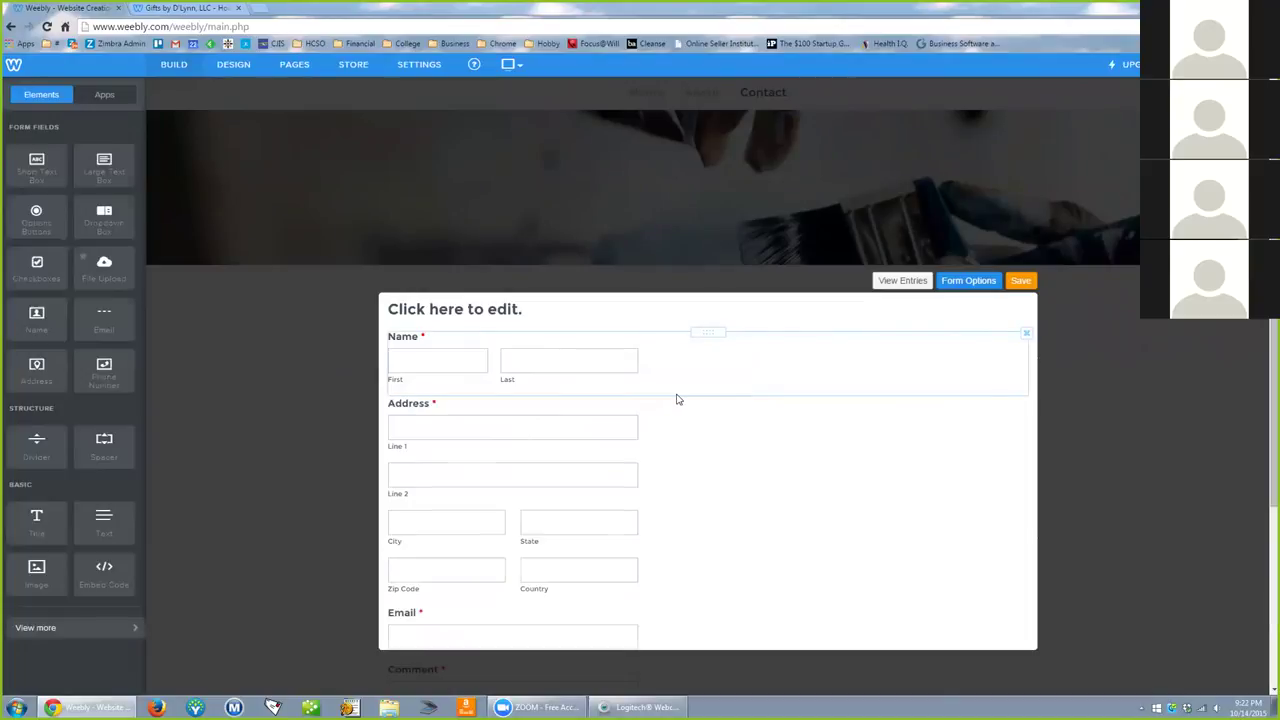
{"action": "scroll", "coordinate": [675, 443], "scroll_direction": "down", "scroll_amount": 2}
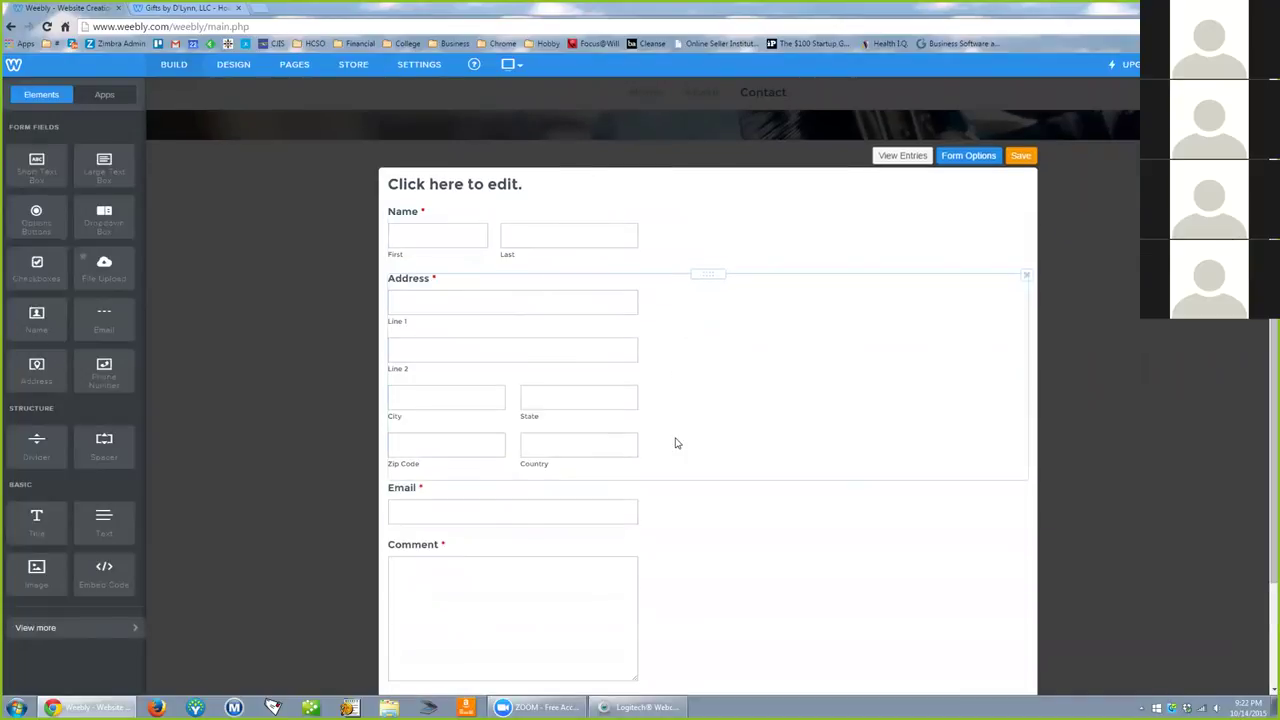
{"action": "left_click", "coordinate": [1026, 275]}
{"action": "left_click", "coordinate": [986, 236]}
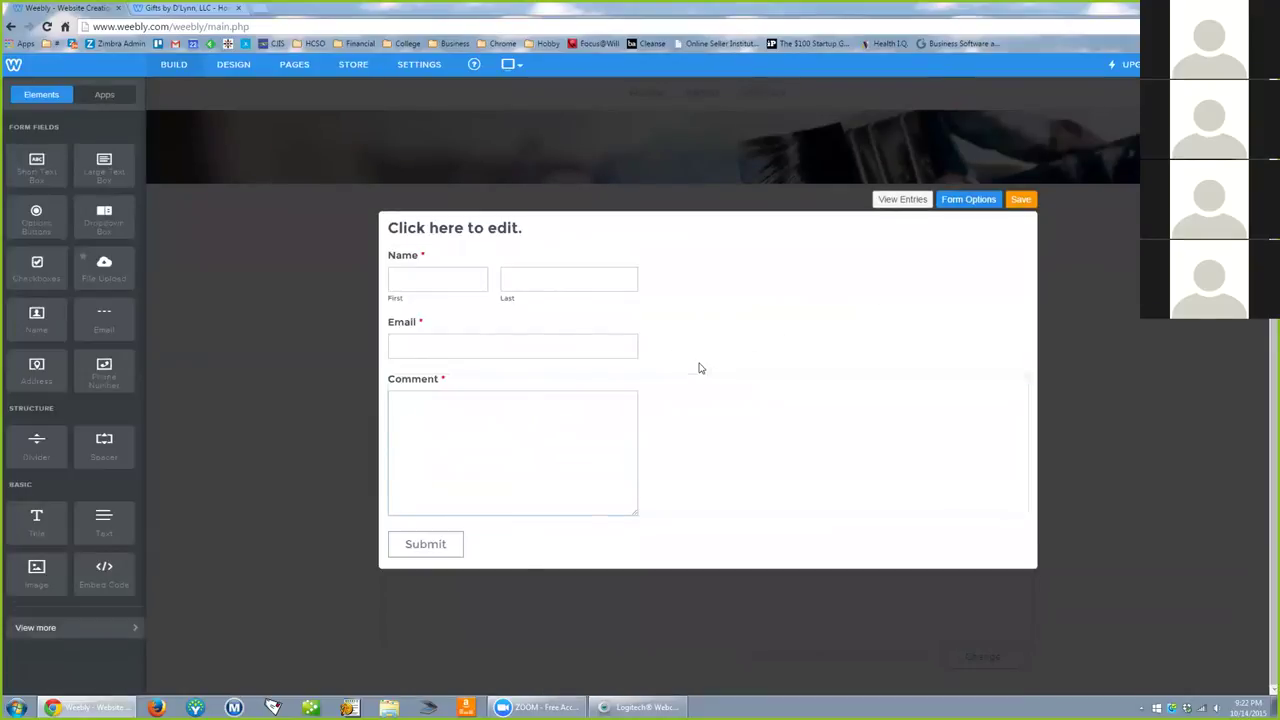
Examine the contact form's Name and Email field settings, including the Name field's instructions.
{"action": "left_click", "coordinate": [420, 279]}
{"action": "left_click", "coordinate": [542, 283]}
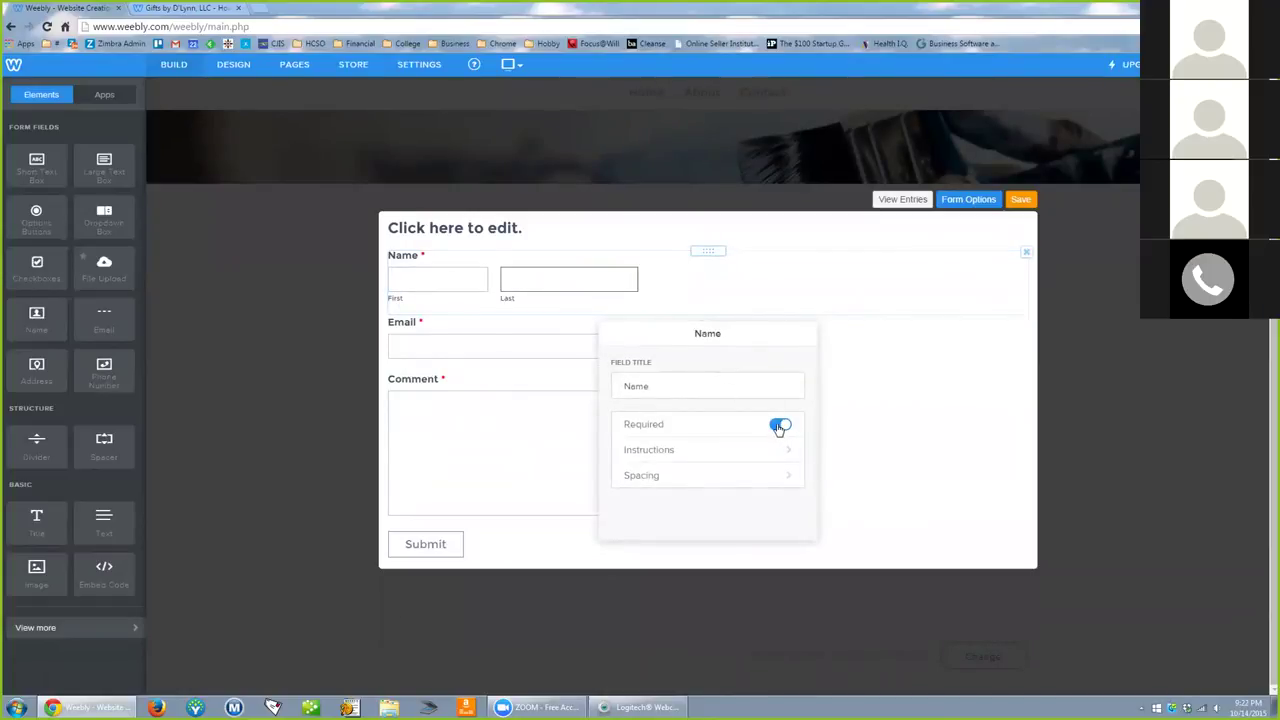
{"action": "left_click", "coordinate": [789, 453]}
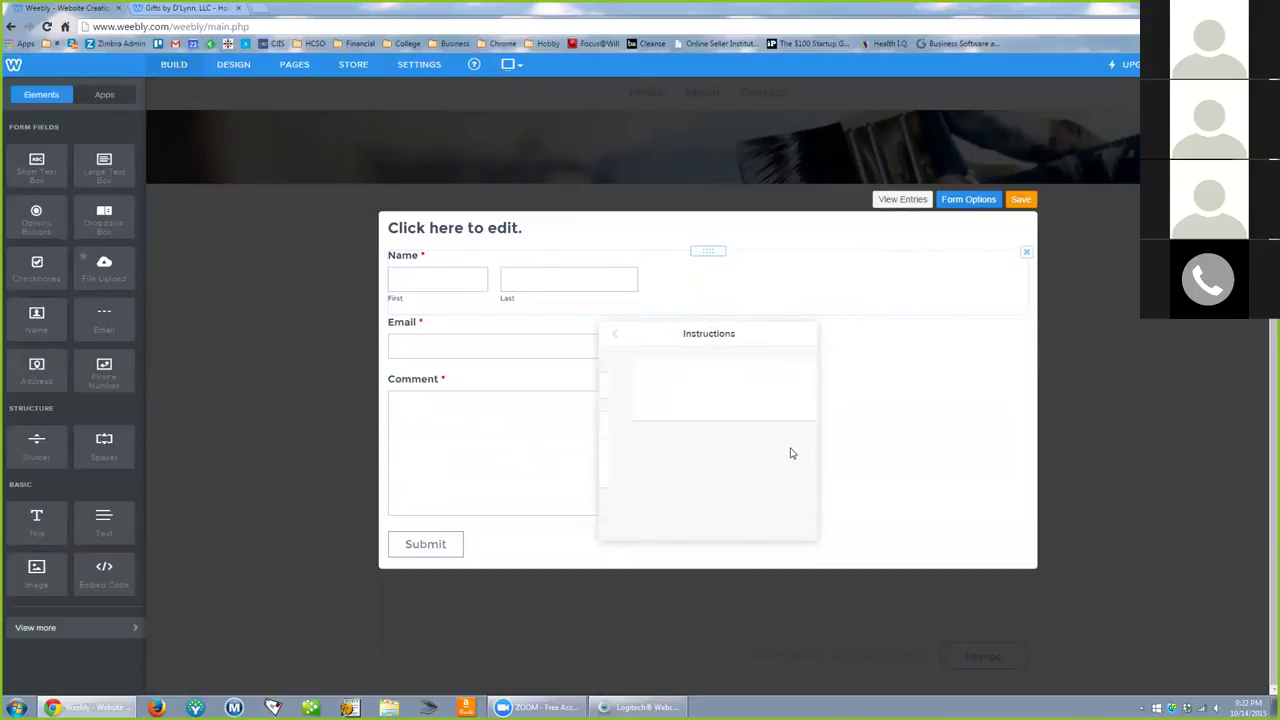
{"action": "left_click", "coordinate": [663, 376]}
{"action": "left_click", "coordinate": [615, 335]}
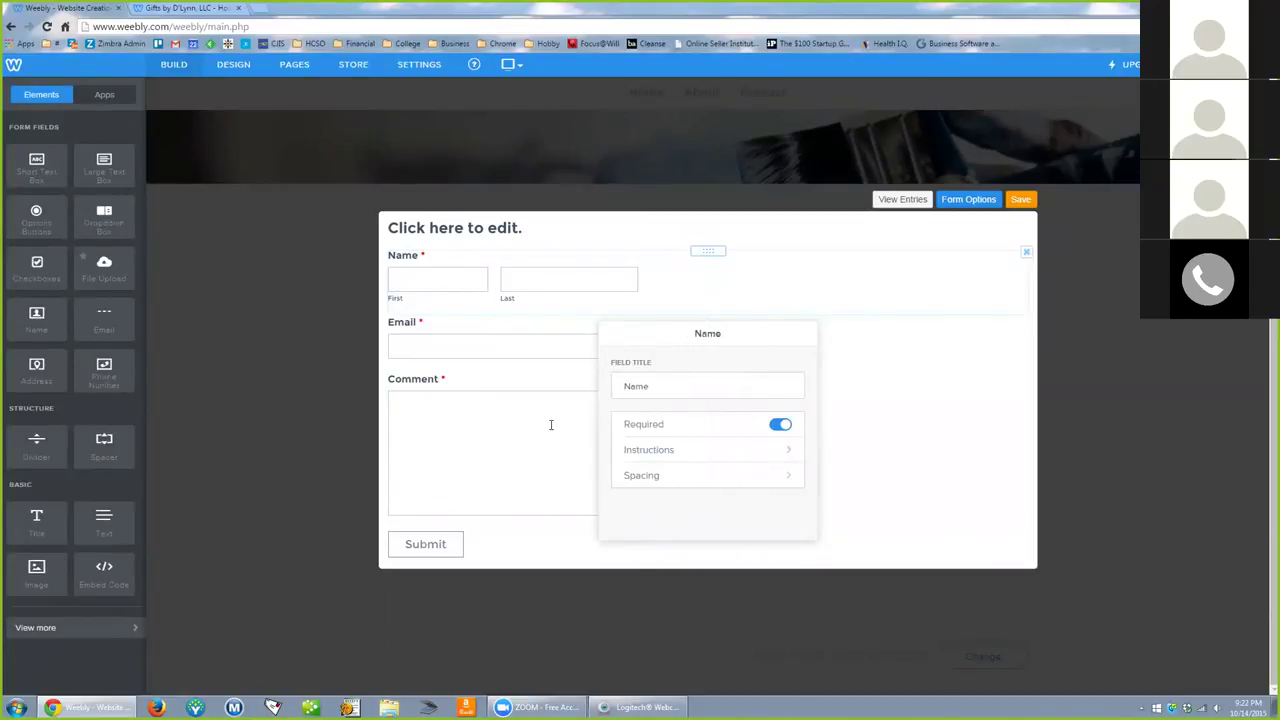
{"action": "left_click", "coordinate": [724, 335]}
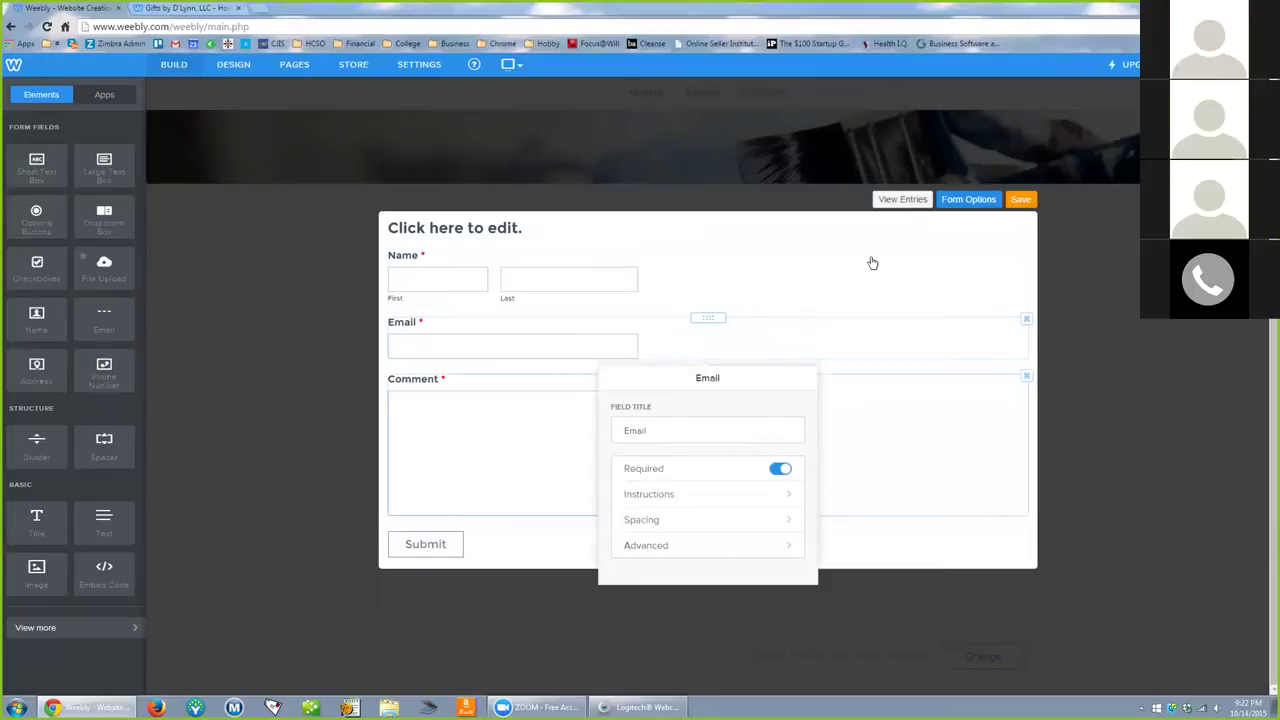
Check the contact form's options and save the form.
{"action": "left_click", "coordinate": [966, 201]}
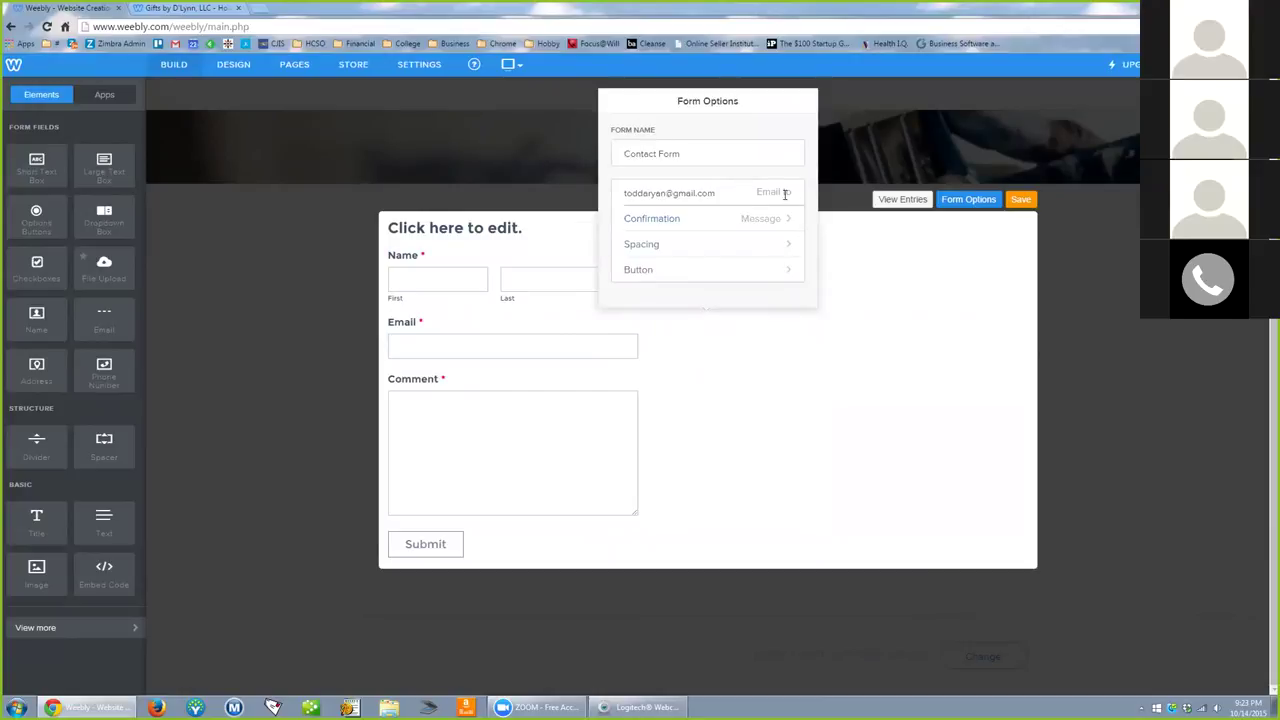
{"action": "left_click", "coordinate": [1018, 200]}
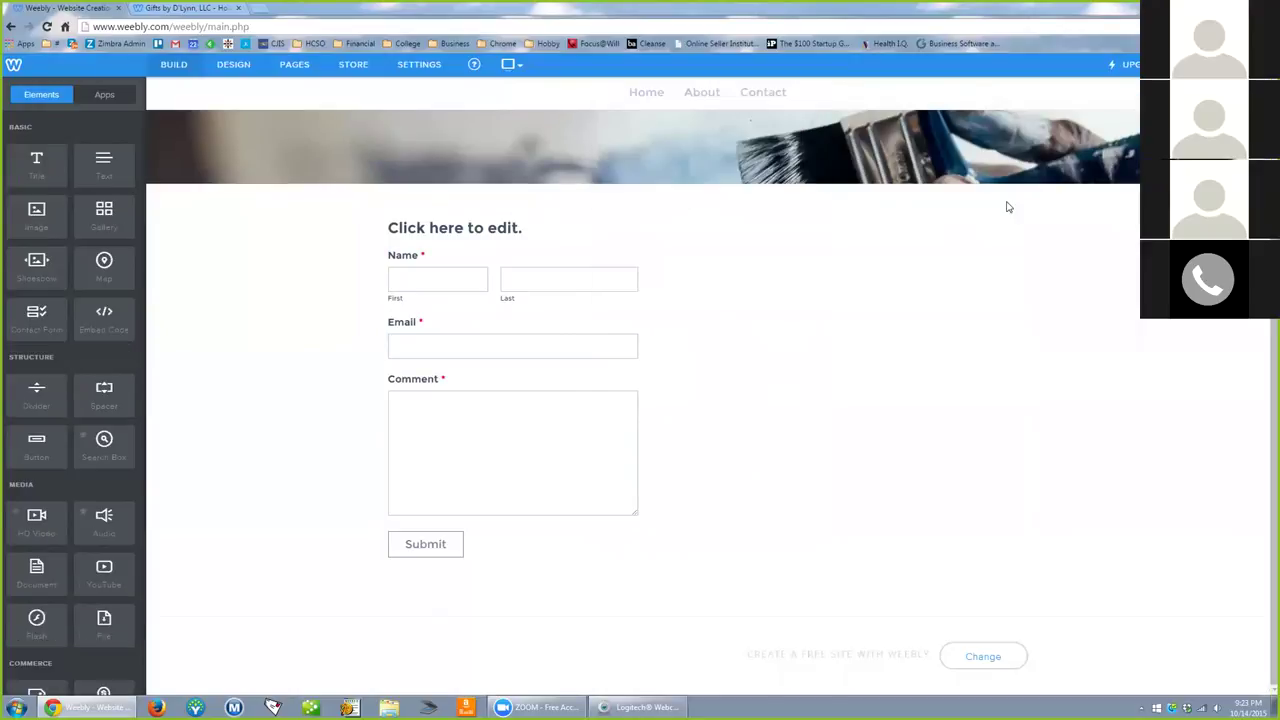
Add an Image element to the About page's content area and place a divider below it.
{"action": "left_click", "coordinate": [701, 92]}
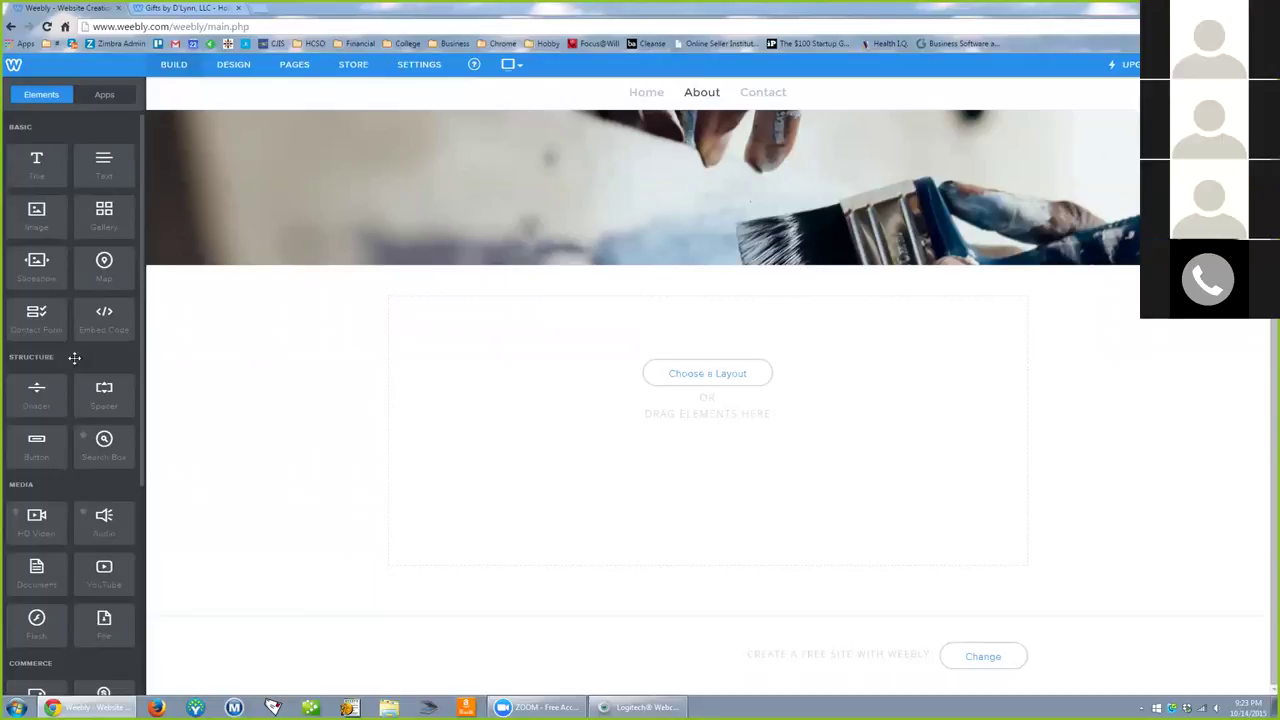
{"action": "scroll", "coordinate": [47, 402], "scroll_direction": "down", "scroll_amount": 5}
{"action": "scroll", "coordinate": [47, 402], "scroll_direction": "down", "scroll_amount": 1}
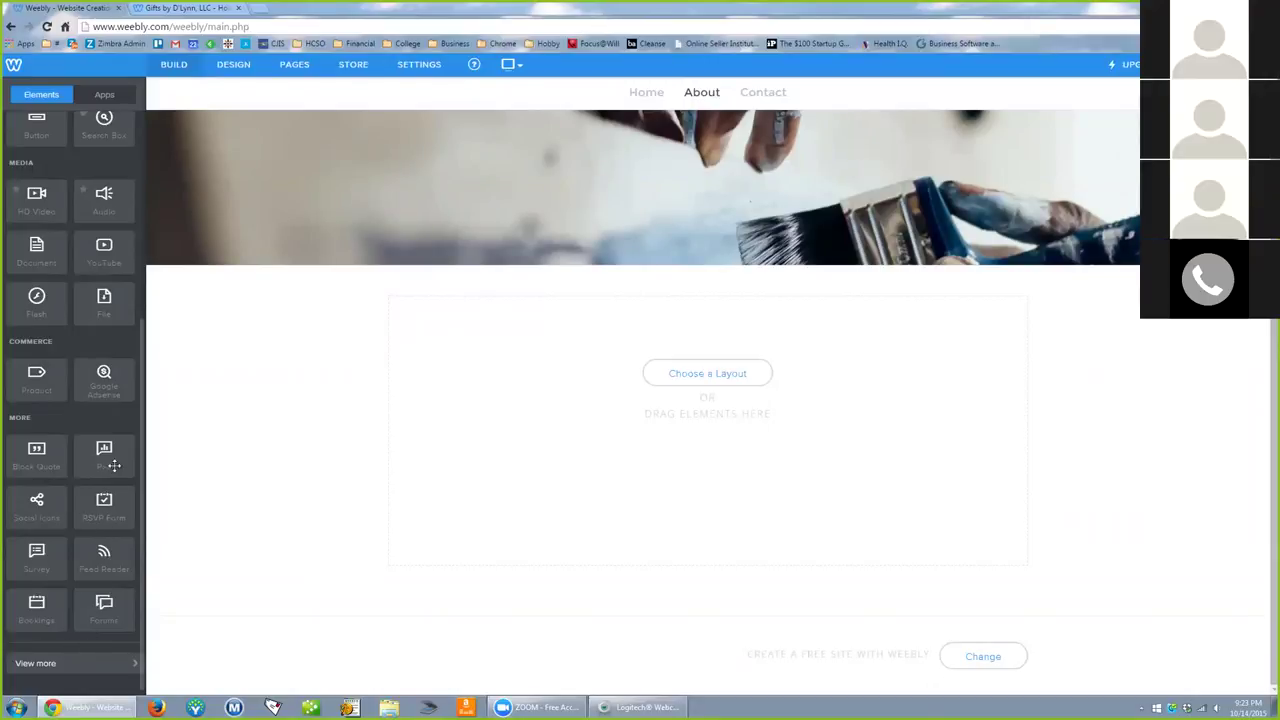
{"action": "scroll", "coordinate": [41, 508], "scroll_direction": "up", "scroll_amount": 3}
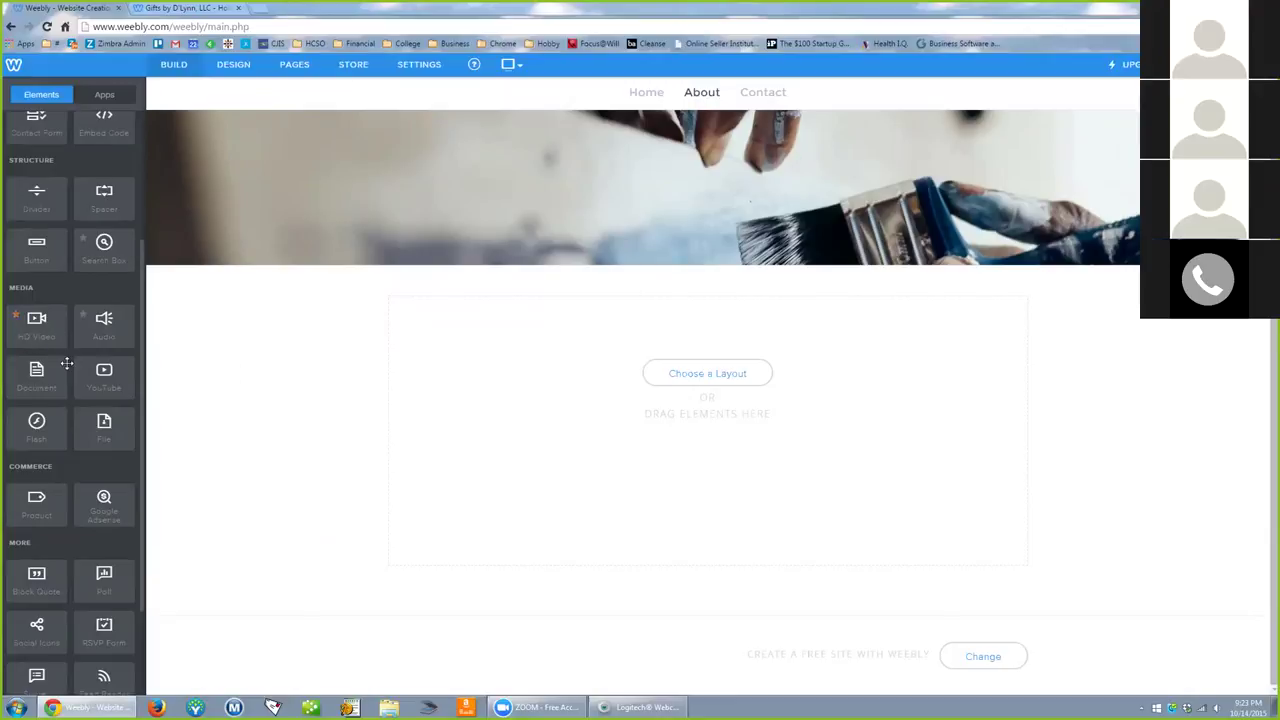
{"action": "scroll", "coordinate": [67, 365], "scroll_direction": "up", "scroll_amount": 5}
{"action": "left_click_drag", "start_coordinate": [38, 214], "coordinate": [532, 404]}
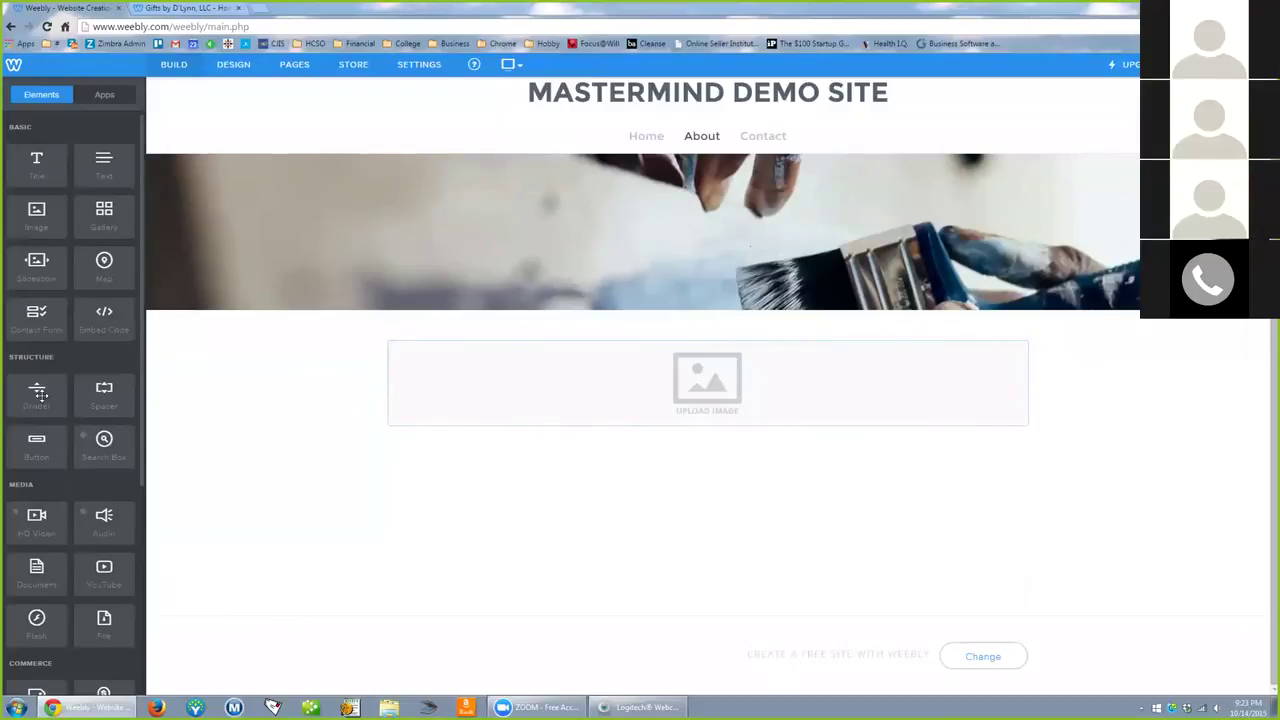
{"action": "left_click_drag", "start_coordinate": [39, 392], "coordinate": [686, 470]}
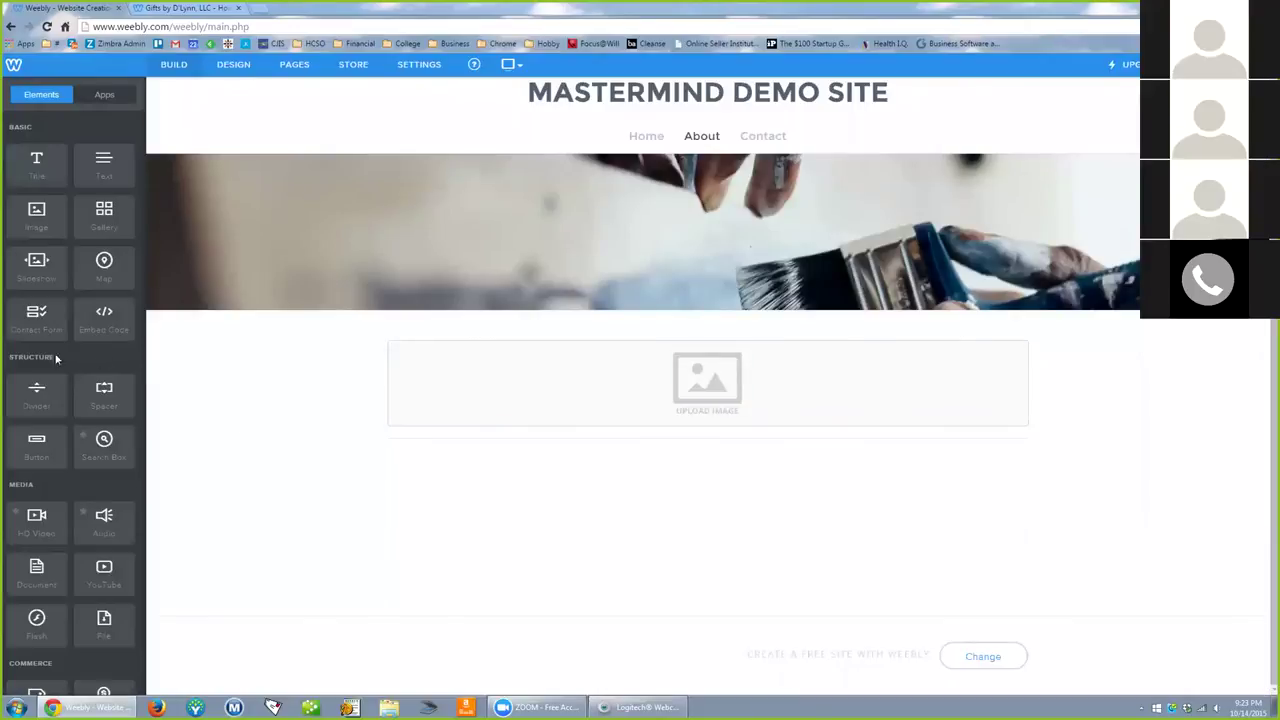
Add a second Image element below the divider on the About page and check the upper image's upload options.
{"action": "left_click_drag", "start_coordinate": [36, 212], "coordinate": [702, 505]}
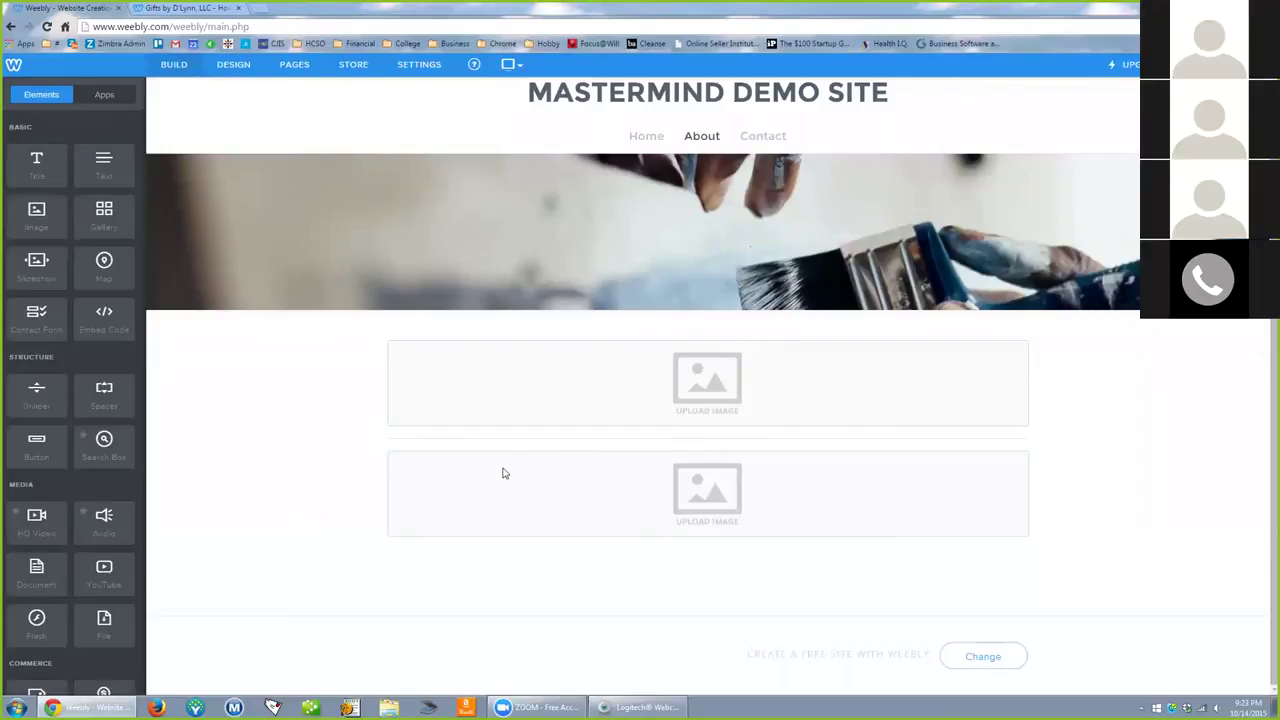
{"action": "left_click", "coordinate": [741, 384]}
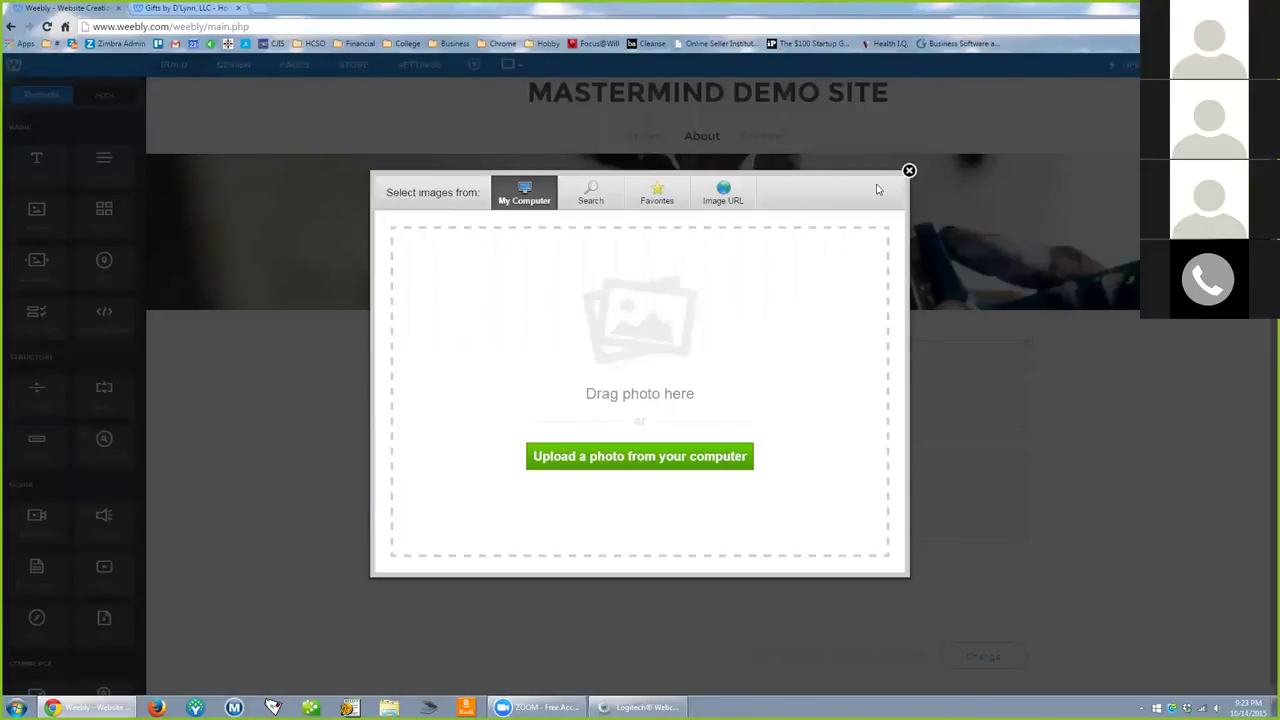
{"action": "left_click", "coordinate": [909, 171]}
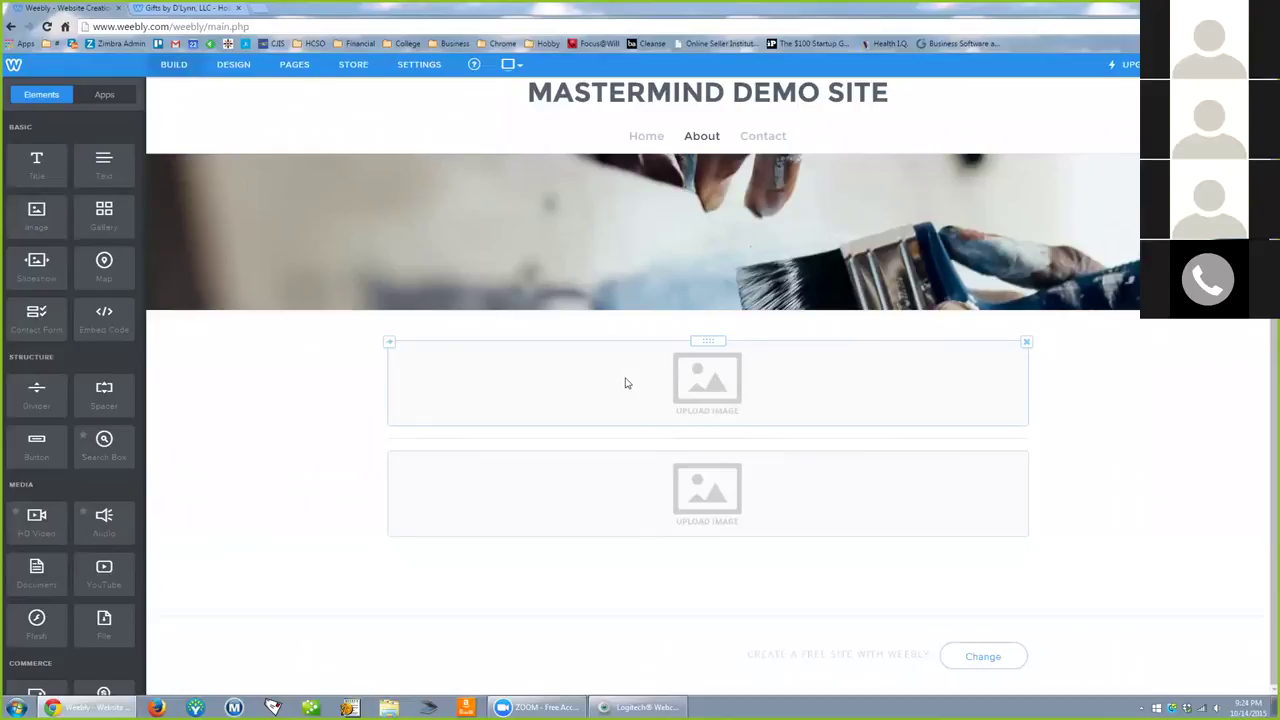
{"action": "mouse_move", "coordinate": [701, 342]}
{"action": "left_mouse_down"}
{"action": "mouse_move", "coordinate": [706, 366]}
{"action": "mouse_move", "coordinate": [654, 491]}
{"action": "mouse_move", "coordinate": [661, 507]}
{"action": "mouse_move", "coordinate": [689, 350]}
{"action": "left_mouse_up"}
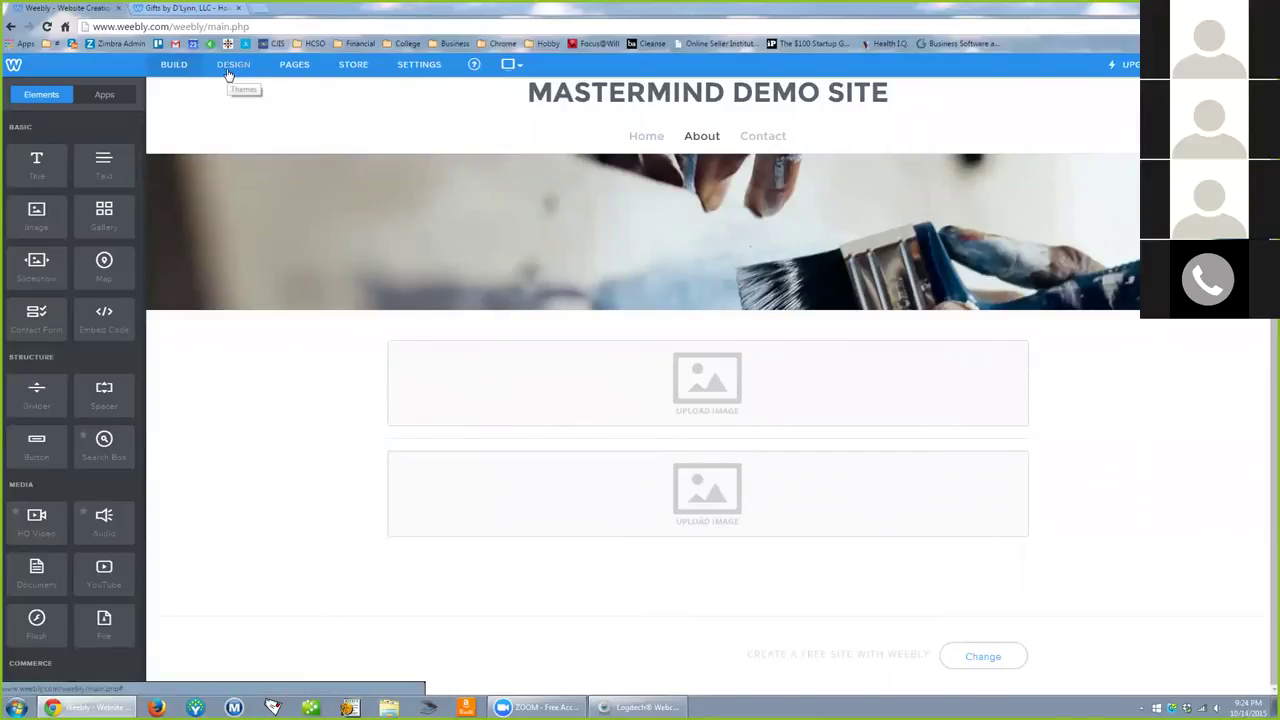
Preview the About page in the Mobile view and return to the Desktop view.
{"action": "left_click", "coordinate": [510, 64]}
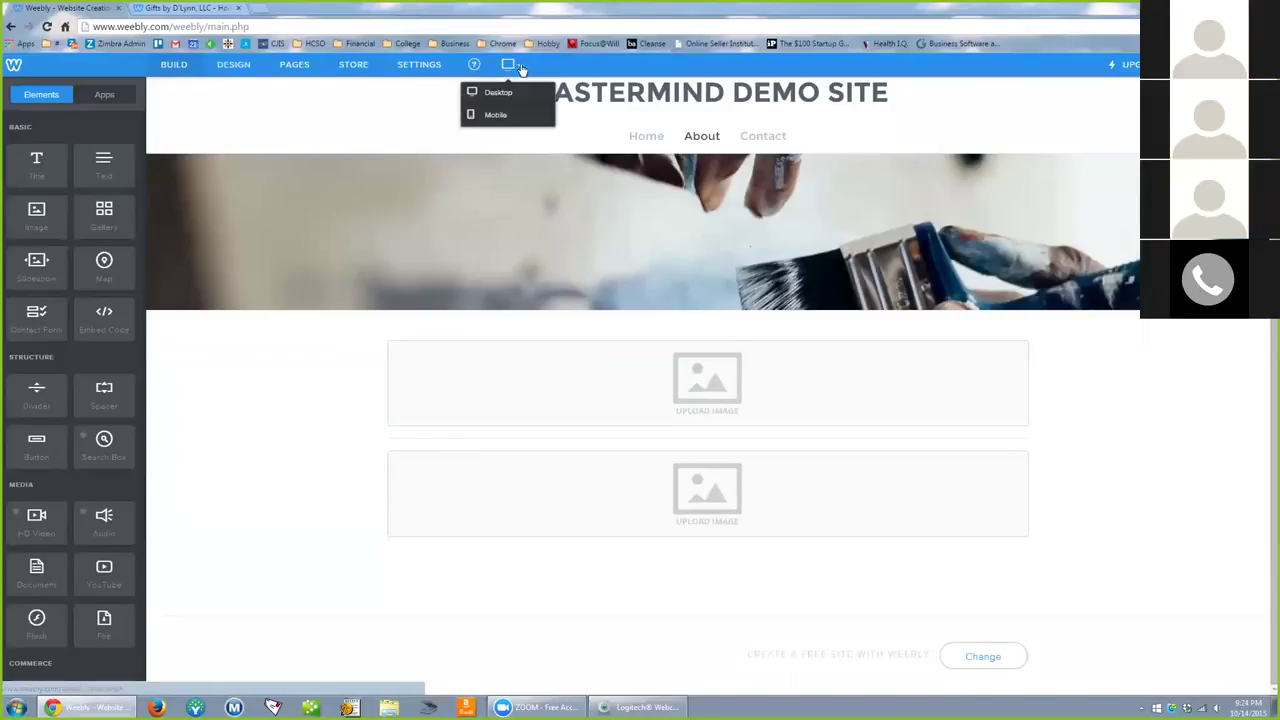
{"action": "left_click", "coordinate": [489, 116]}
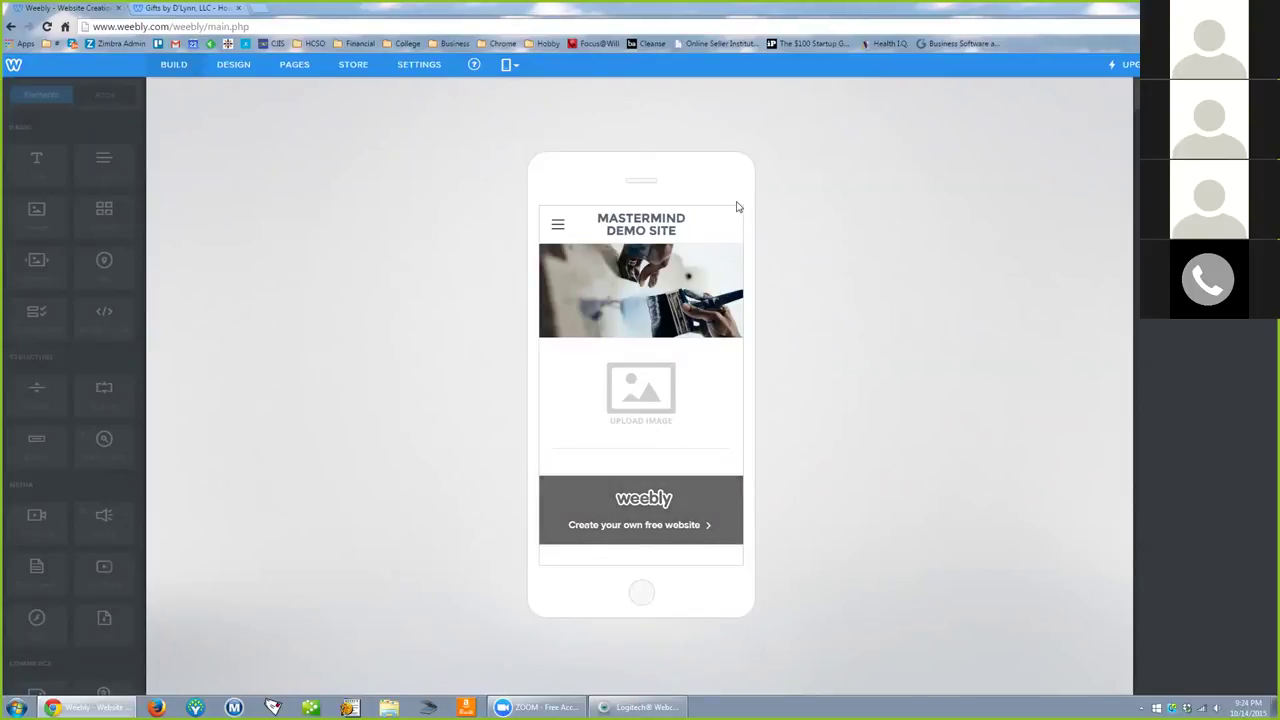
{"action": "left_click", "coordinate": [510, 64]}
{"action": "left_click", "coordinate": [496, 93]}
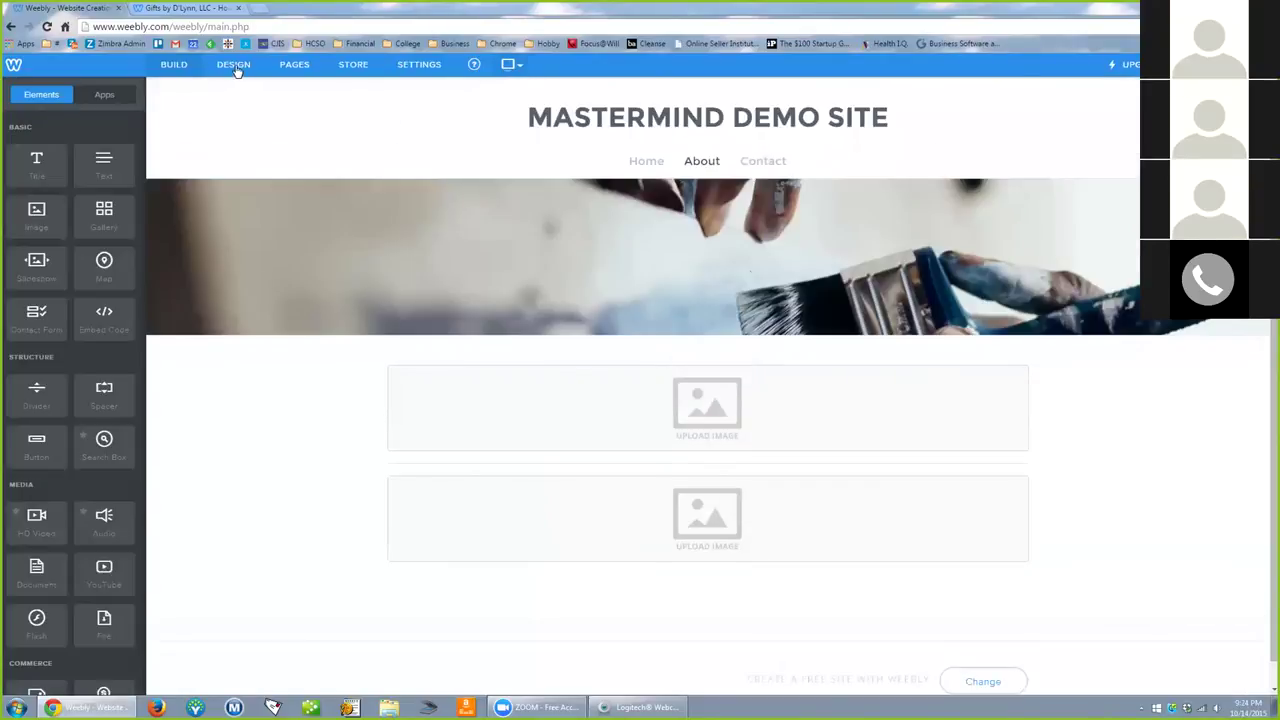
Browse the site's theme gallery and open the details of the Redux theme.
{"action": "left_click", "coordinate": [234, 66]}
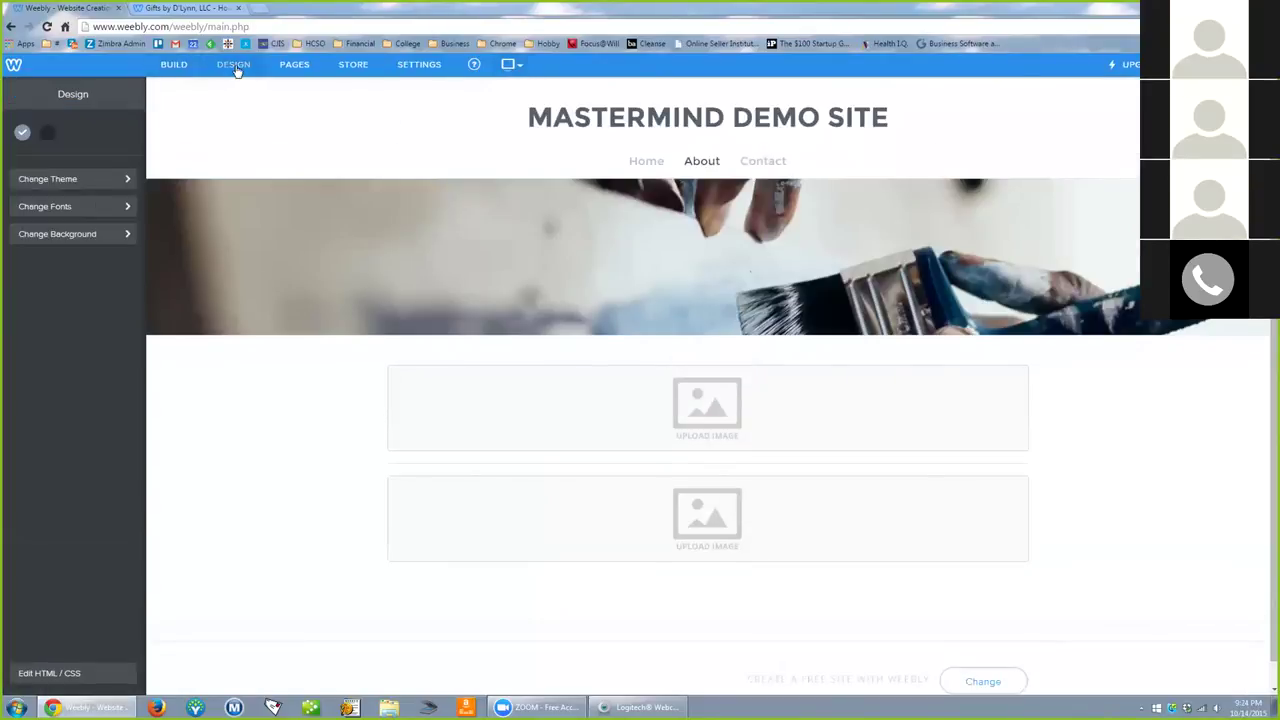
{"action": "left_click", "coordinate": [127, 179]}
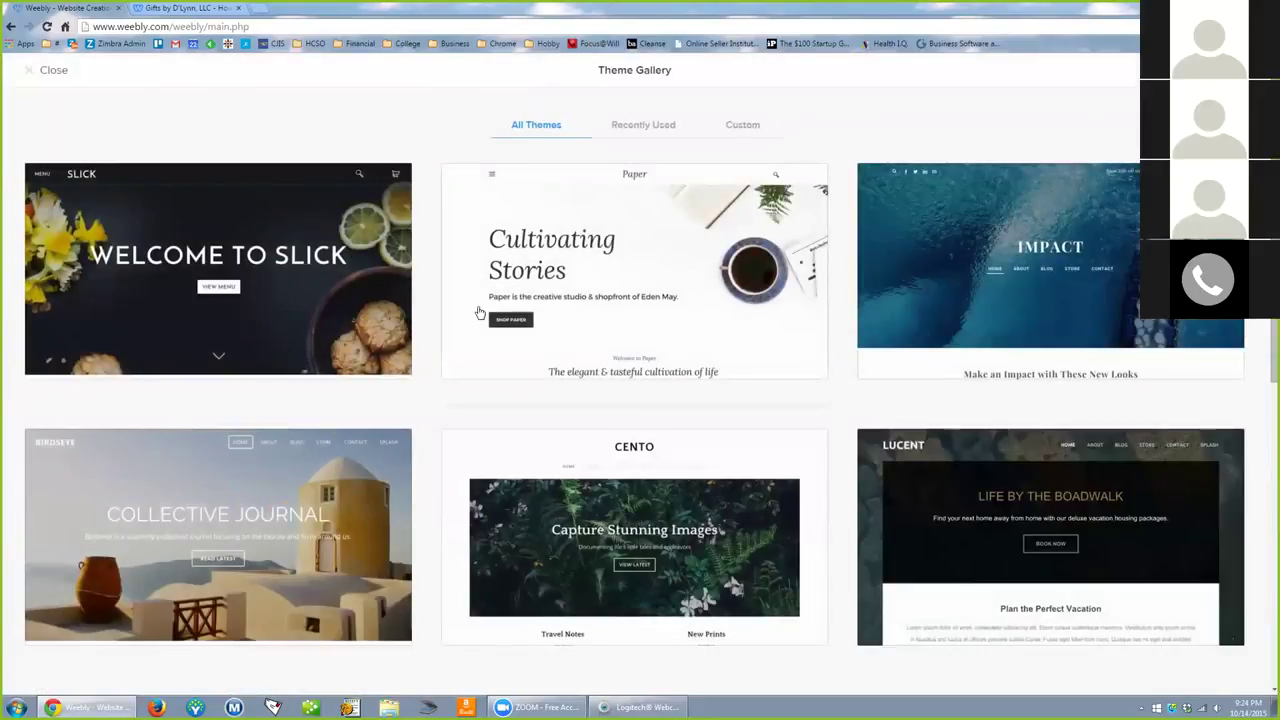
{"action": "scroll", "coordinate": [495, 312], "scroll_direction": "down", "scroll_amount": 5}
{"action": "scroll", "coordinate": [505, 317], "scroll_direction": "down", "scroll_amount": 3}
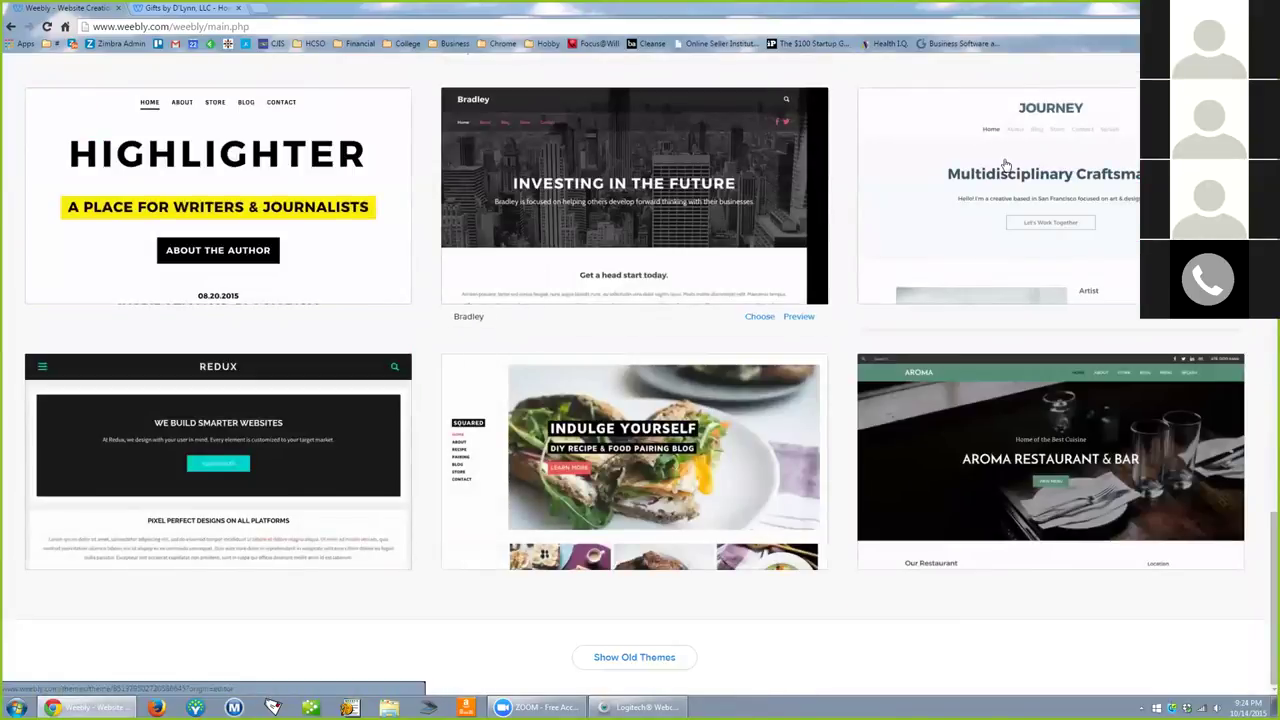
{"action": "left_click", "coordinate": [216, 478]}
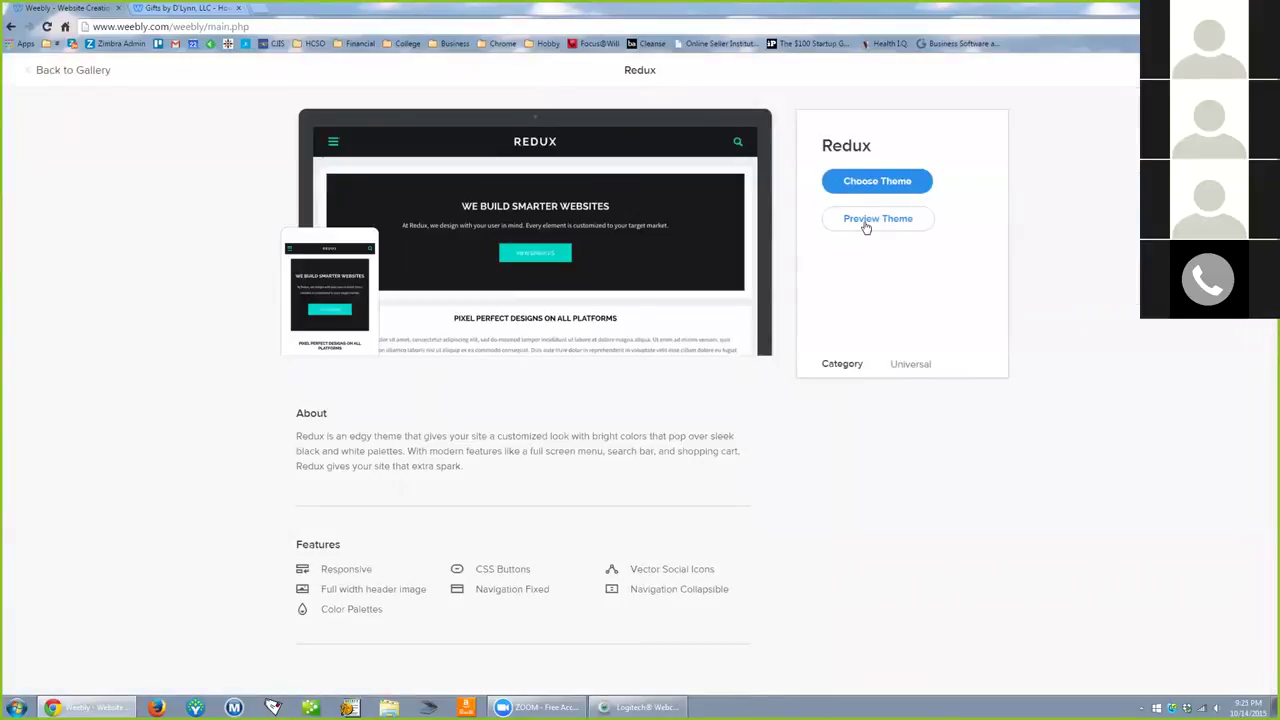
Preview the Redux theme on the demo site, look over the home page, and select the blue color variant.
{"action": "left_click", "coordinate": [877, 222]}
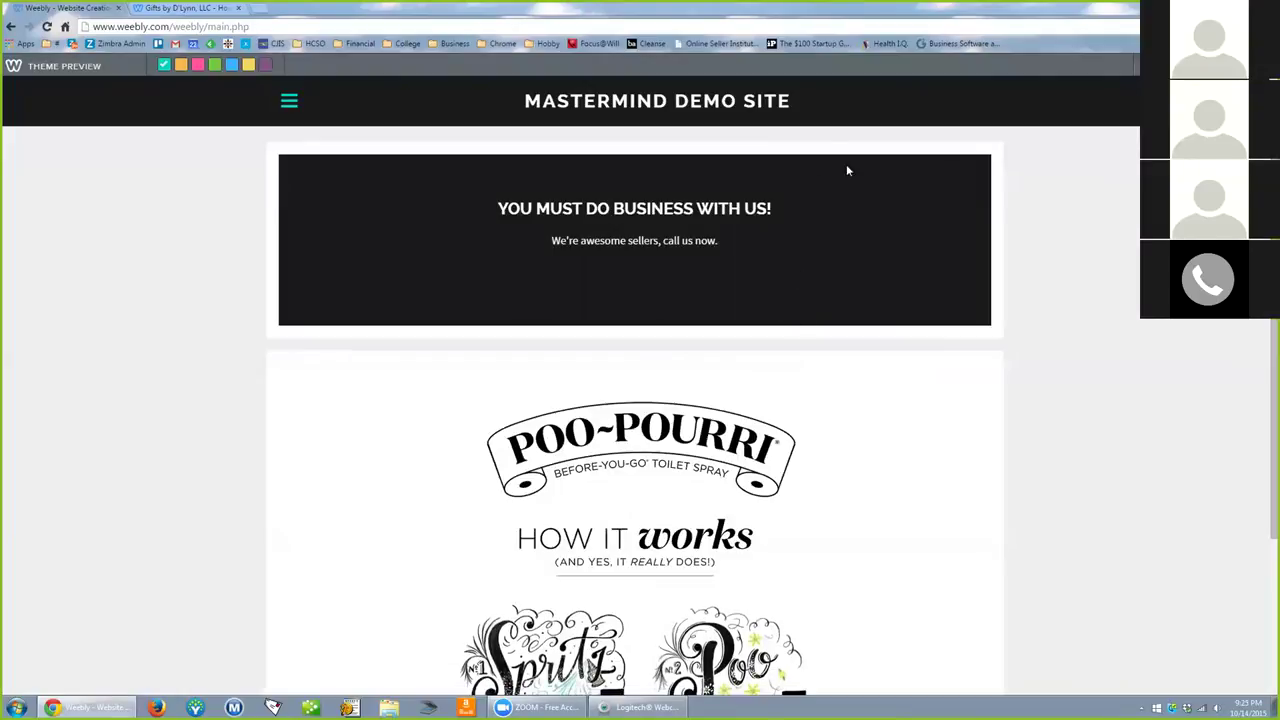
{"action": "scroll", "coordinate": [778, 373], "scroll_direction": "down", "scroll_amount": 3}
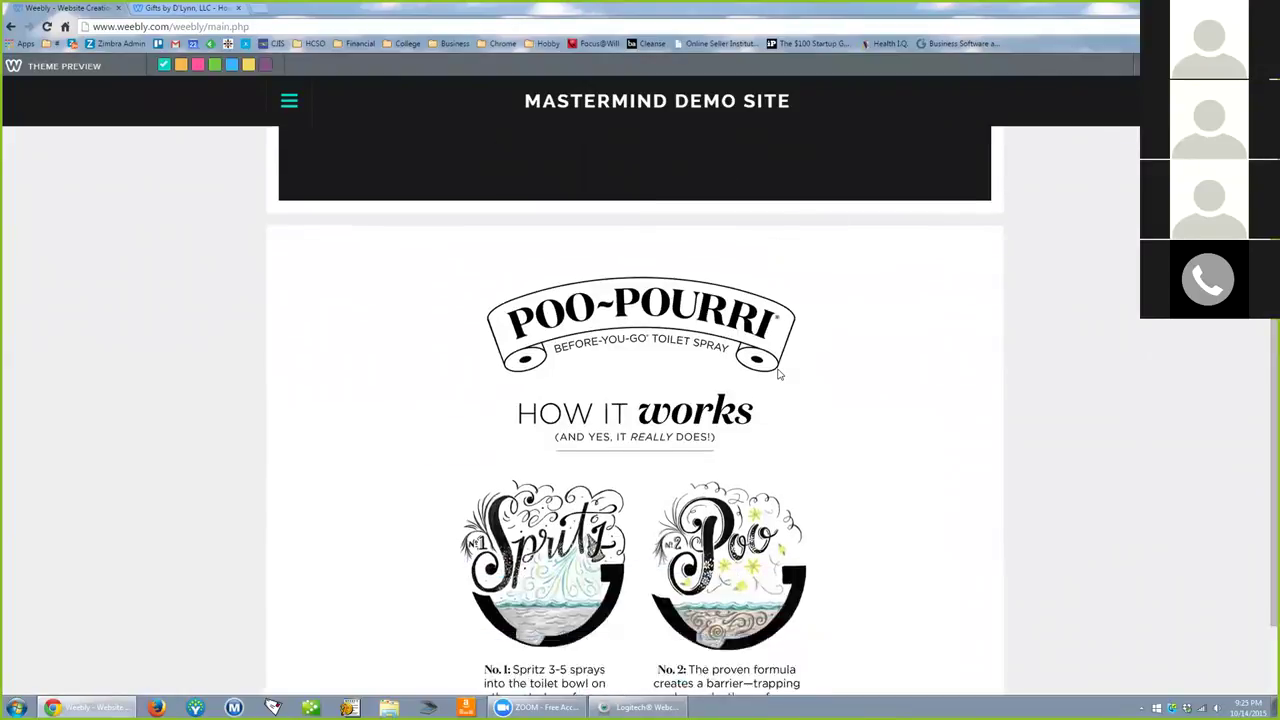
{"action": "scroll", "coordinate": [778, 373], "scroll_direction": "up", "scroll_amount": 3}
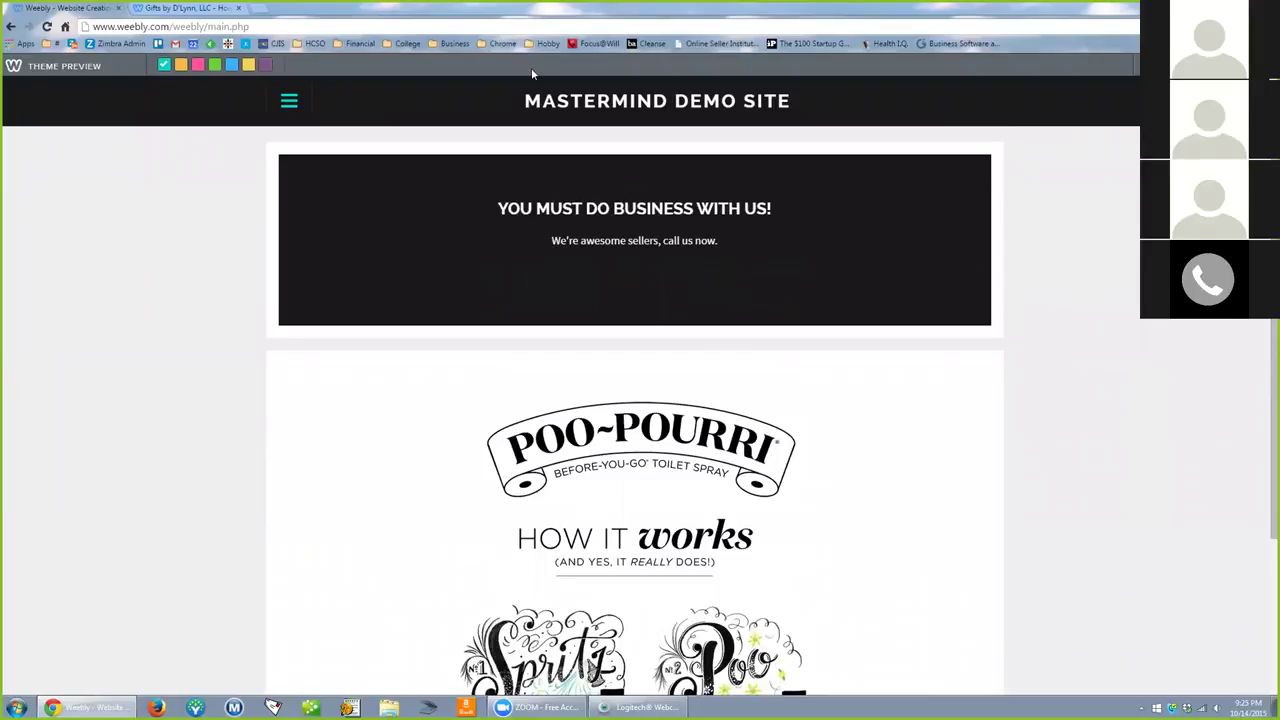
{"action": "left_click", "coordinate": [230, 65]}
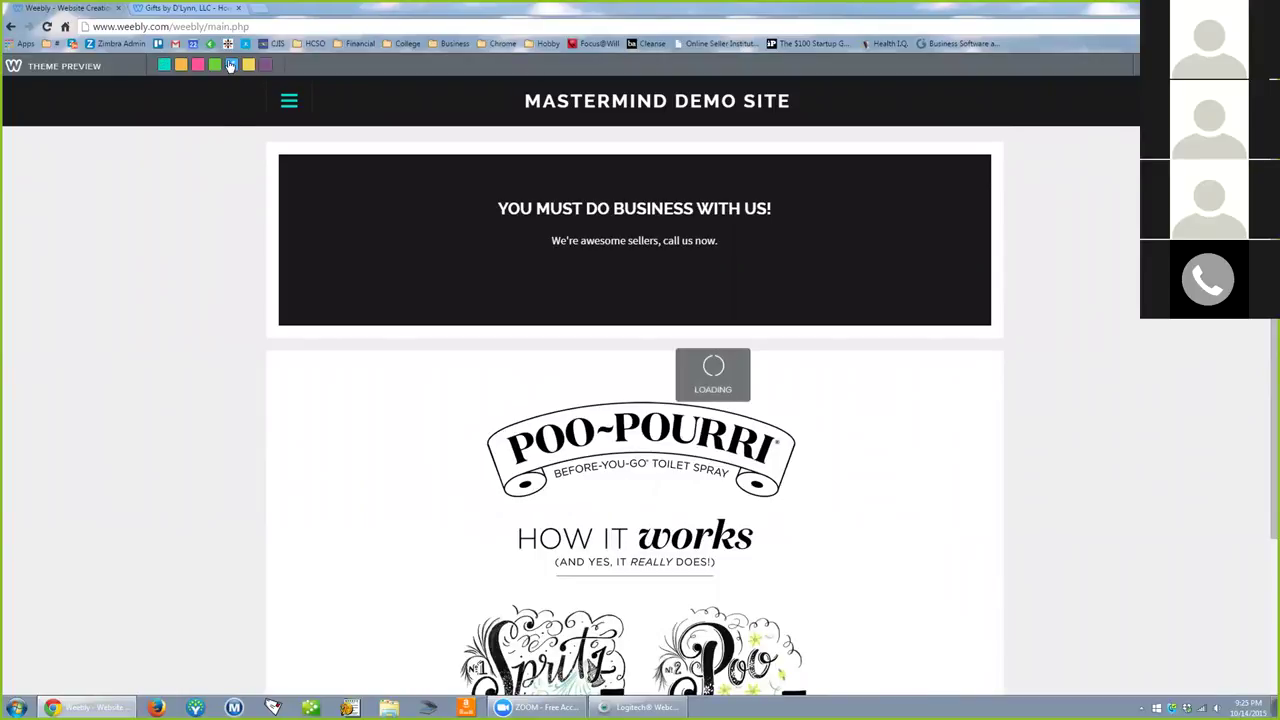